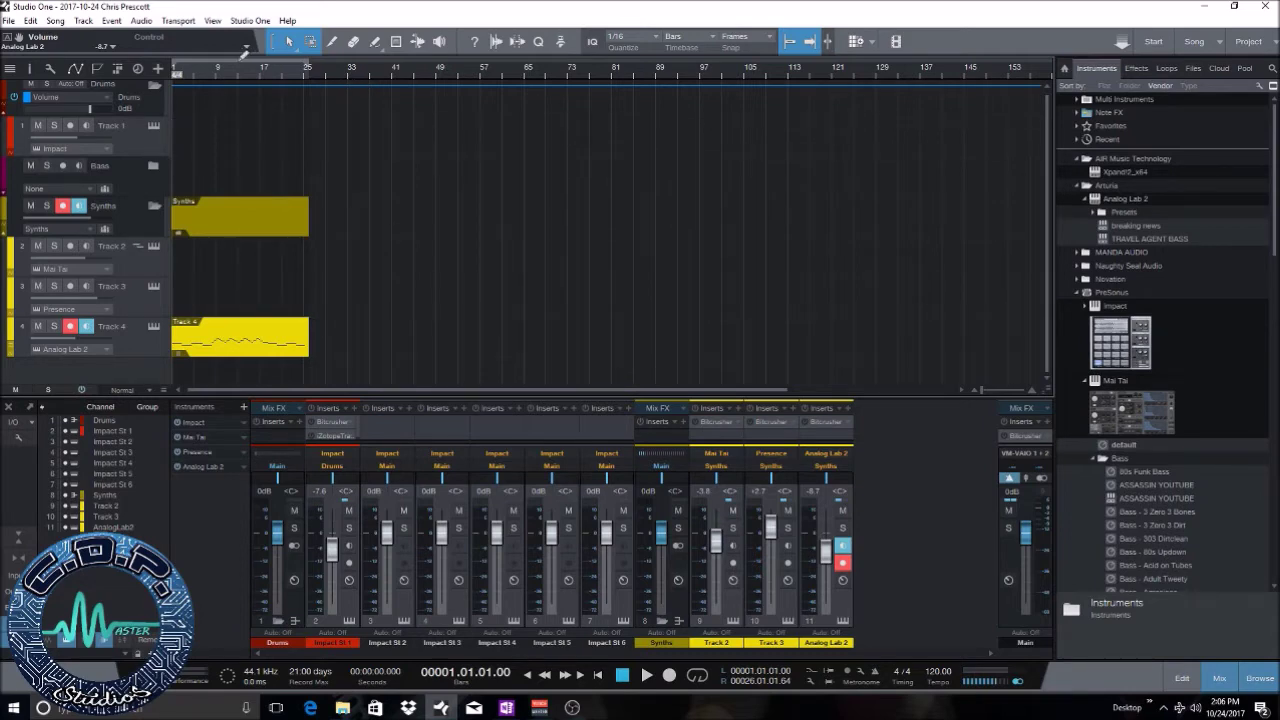
- Open Song > Export Mixdown, nudge the dialog left, and browse for a save folder
left_click(52, 21)
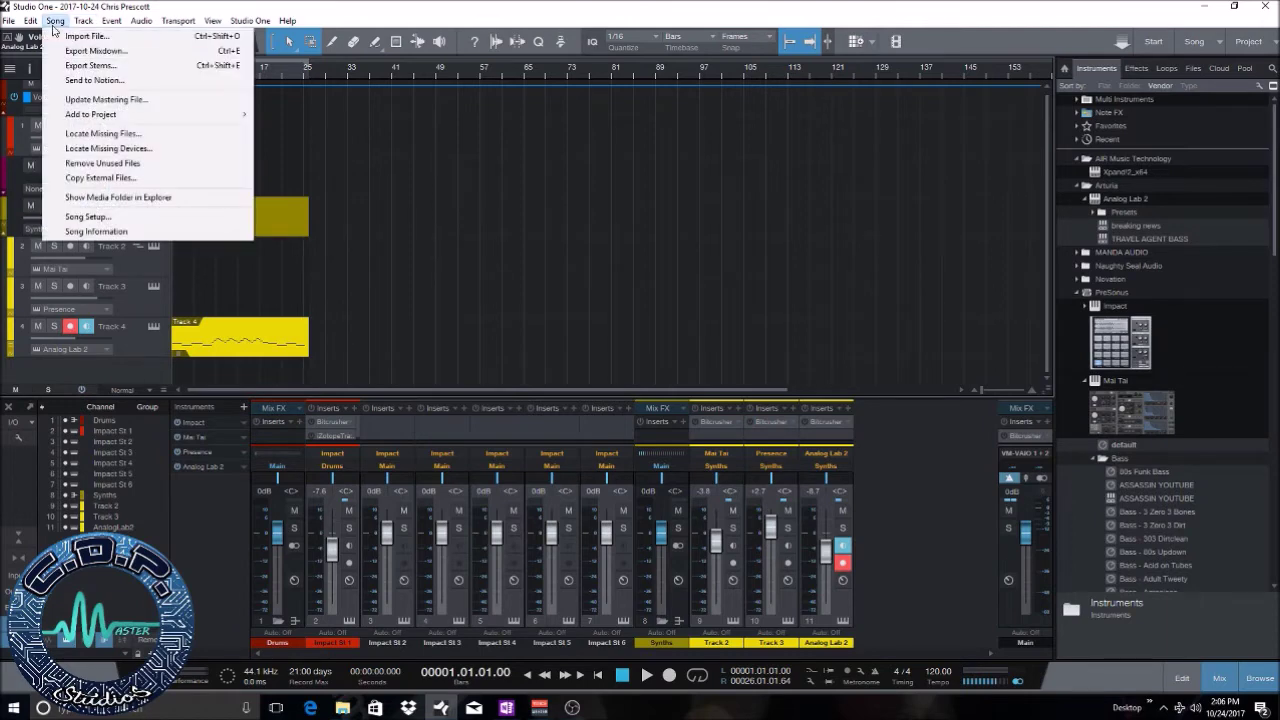
left_click(68, 50)
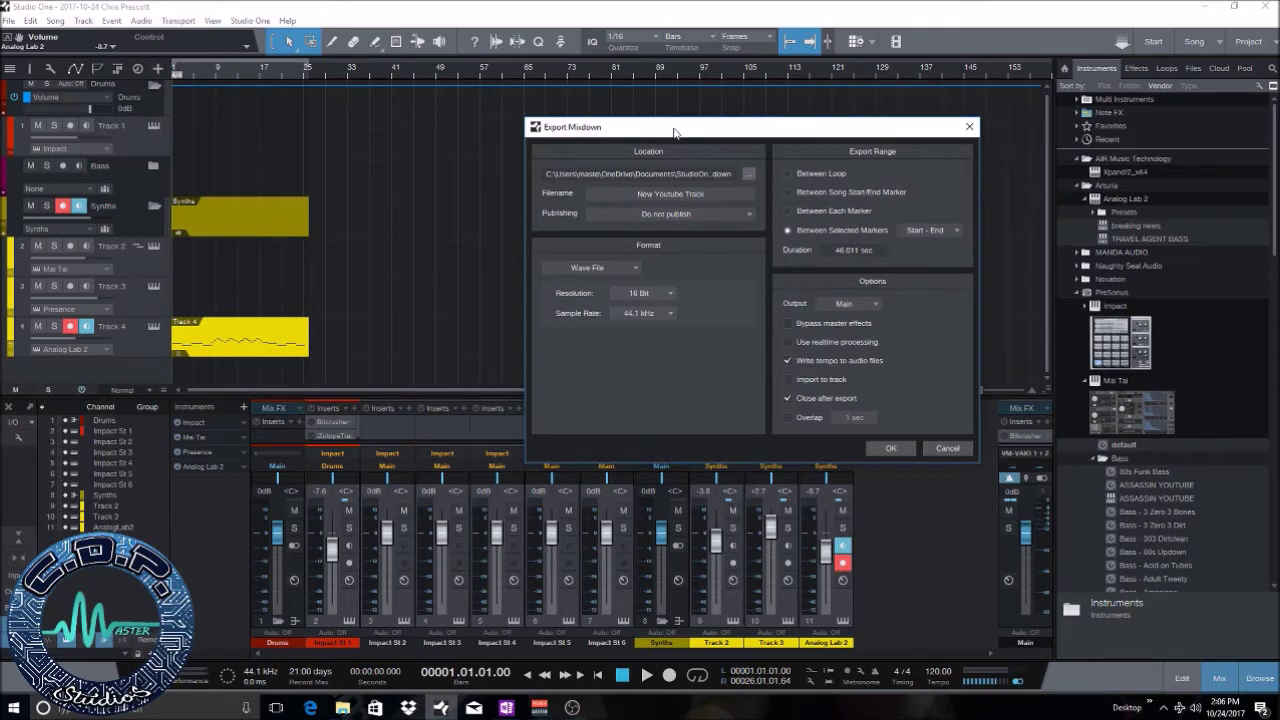
left_click_drag(674, 128, 558, 131)
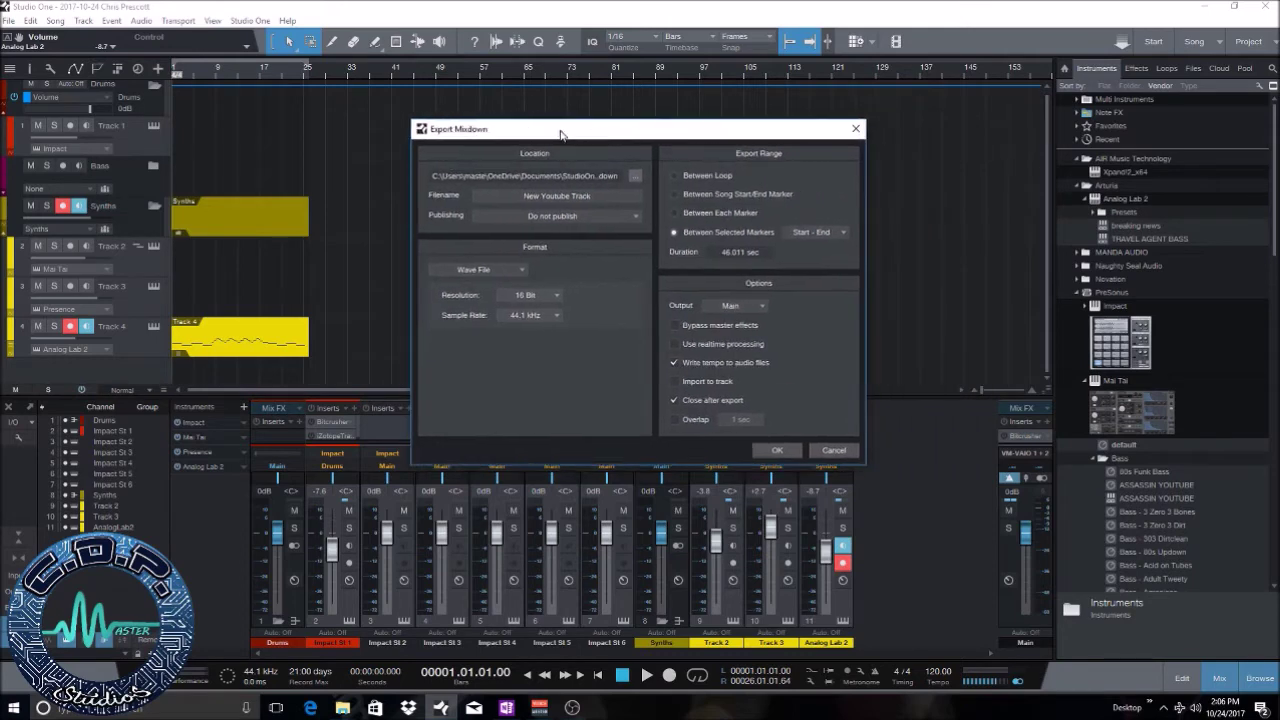
left_click(633, 178)
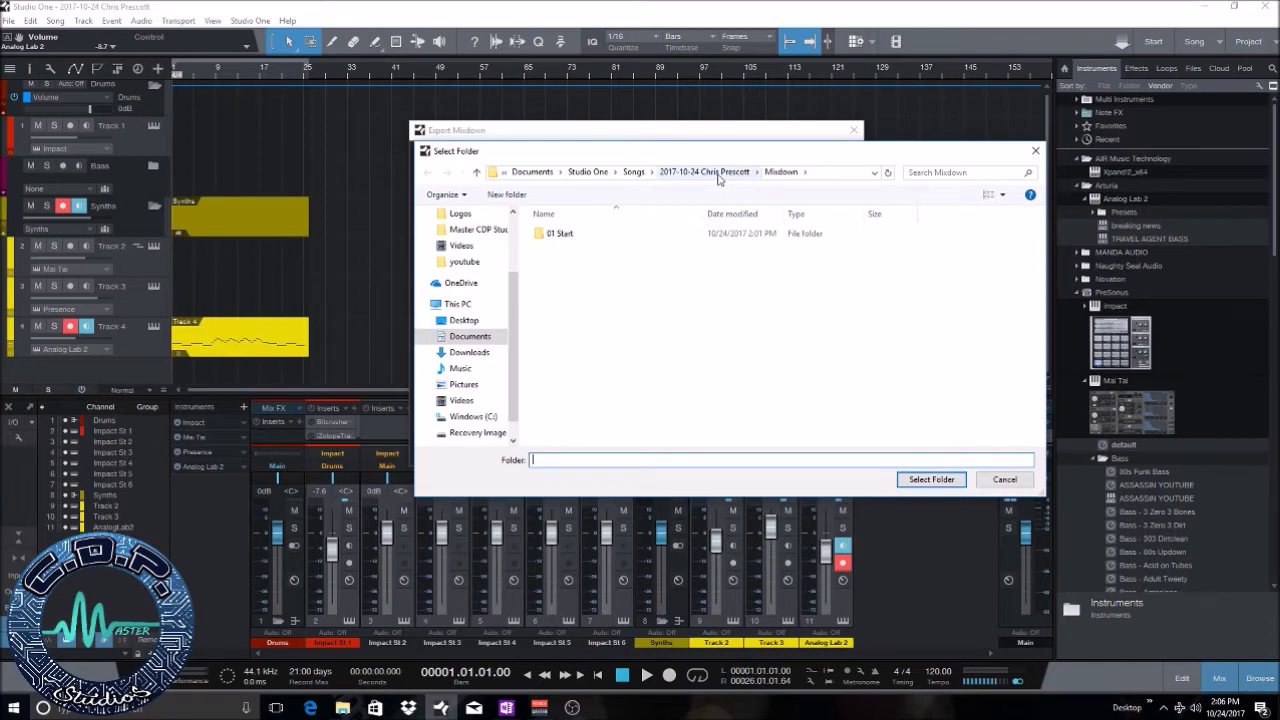
left_click(717, 174)
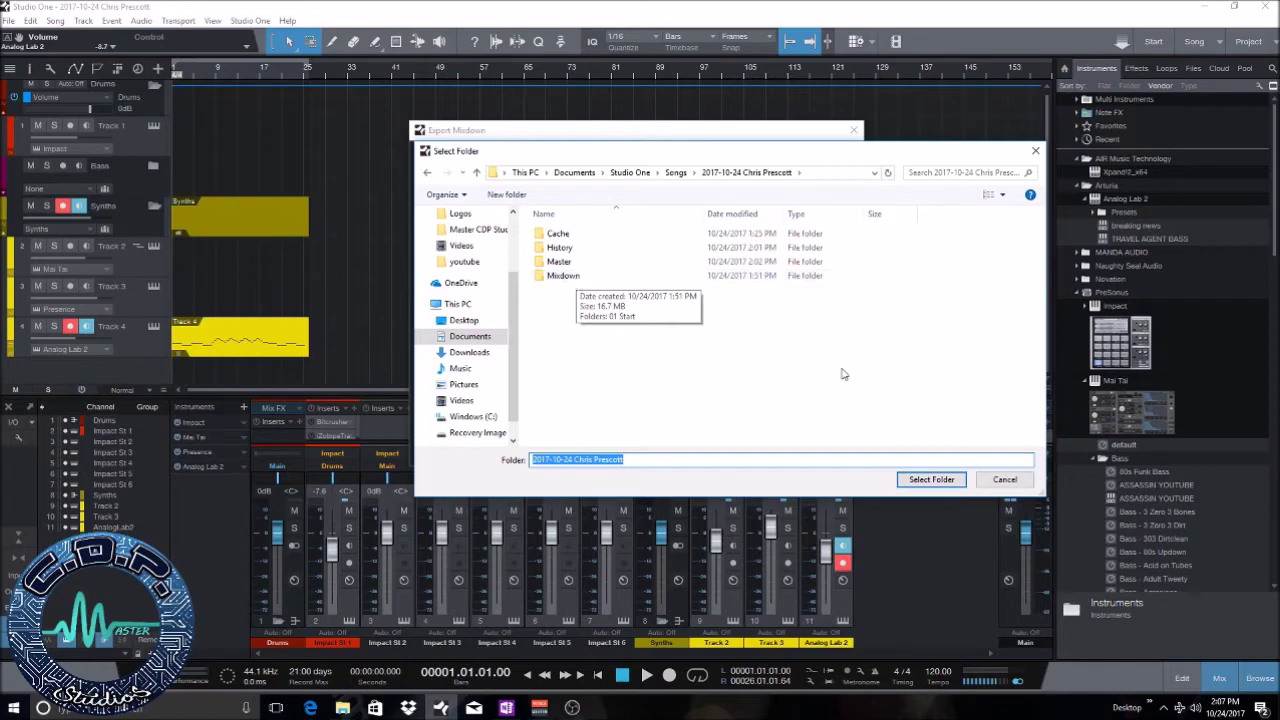
left_click(1005, 479)
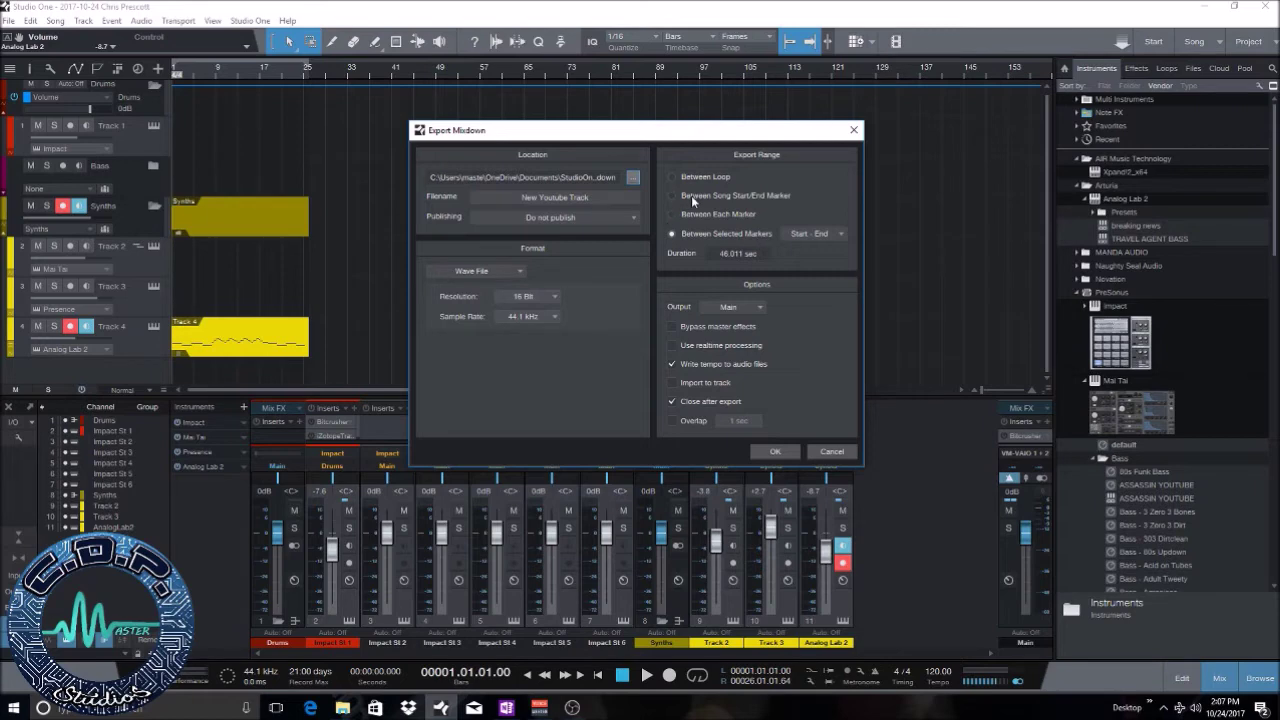
left_click(632, 178)
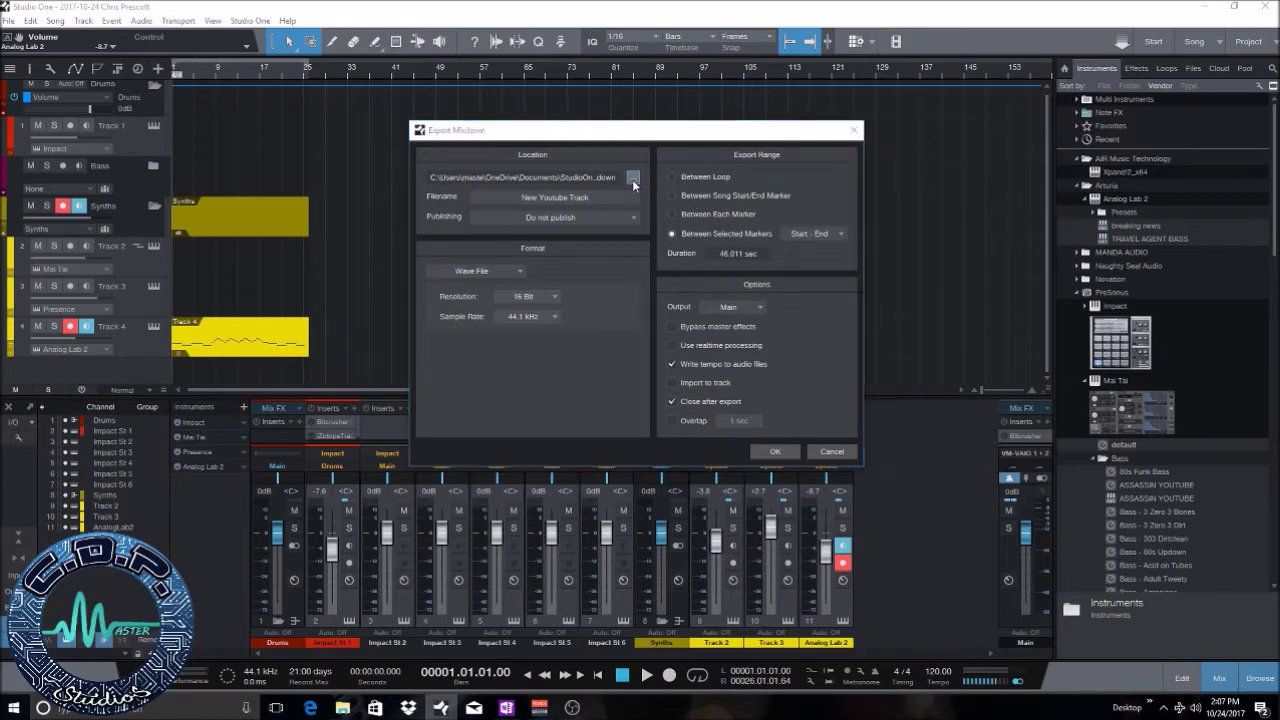
- Create a 'New MIXDOWN 1024' folder inside Mixdown and select it as the export location
left_click(1004, 479)
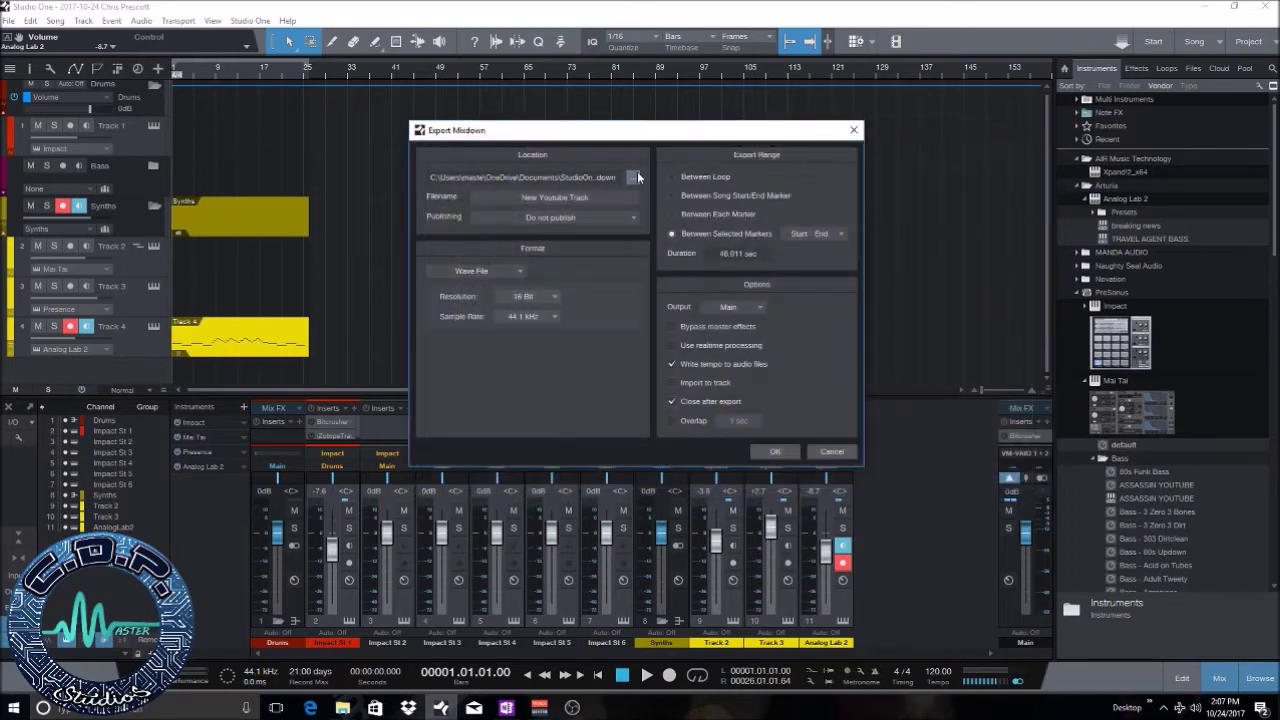
left_click(634, 179)
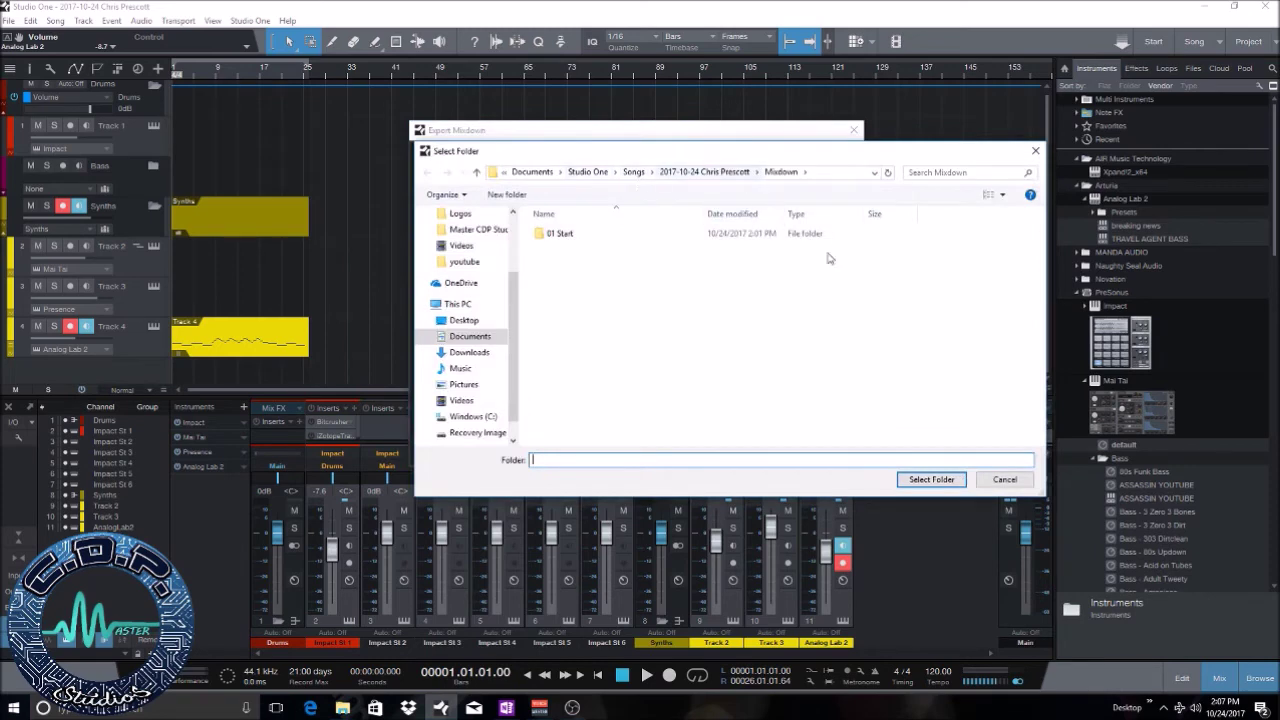
right_click(677, 294)
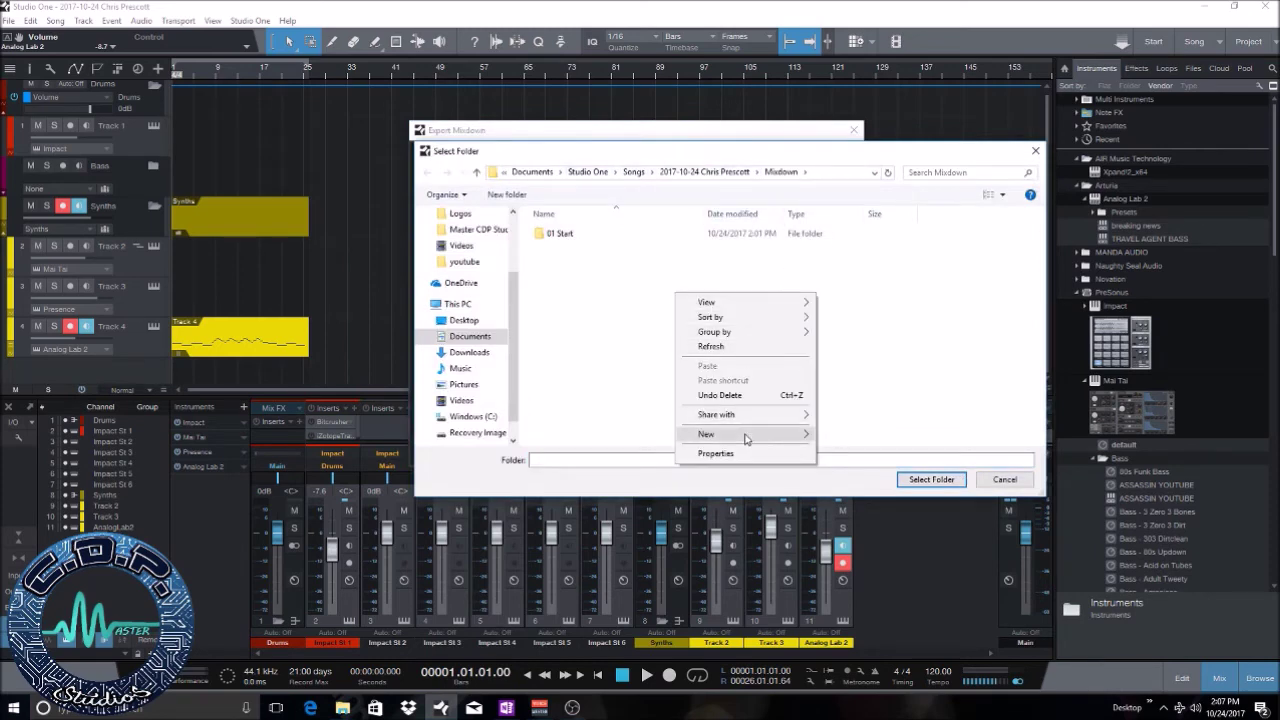
mouse_move(745, 438)
left_click(837, 440)
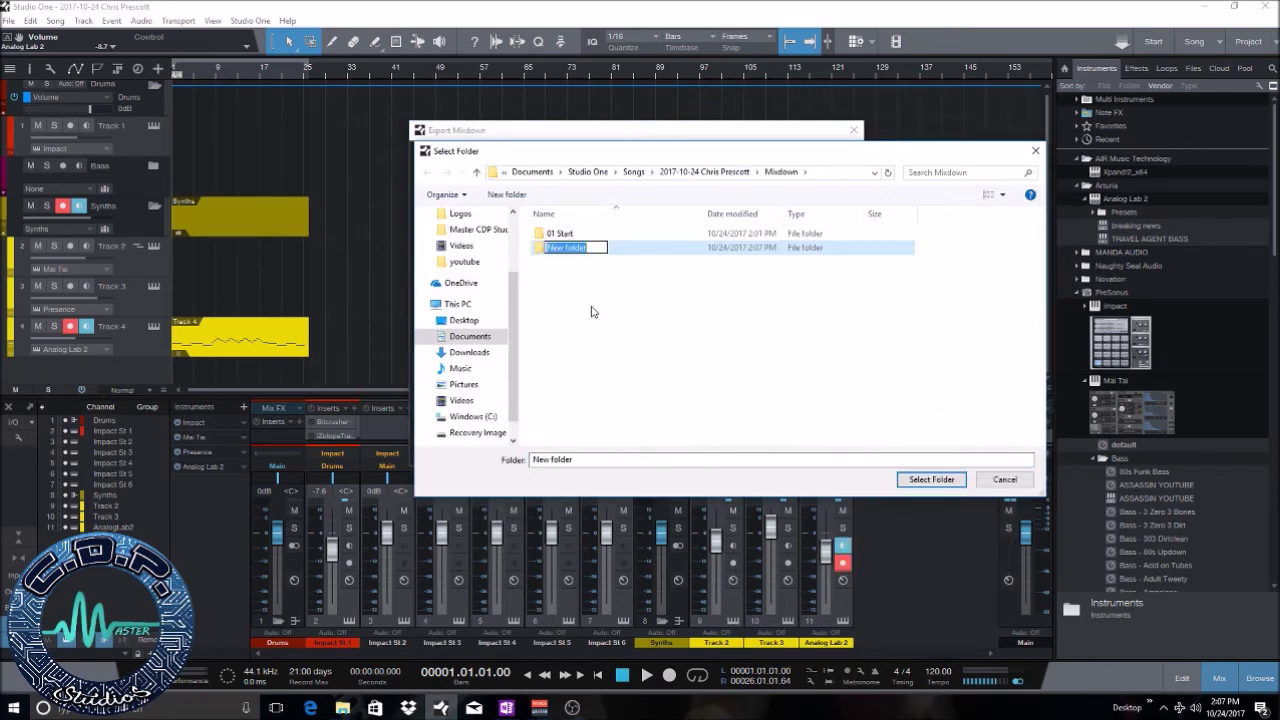
type("New MIXDOWN 1024")
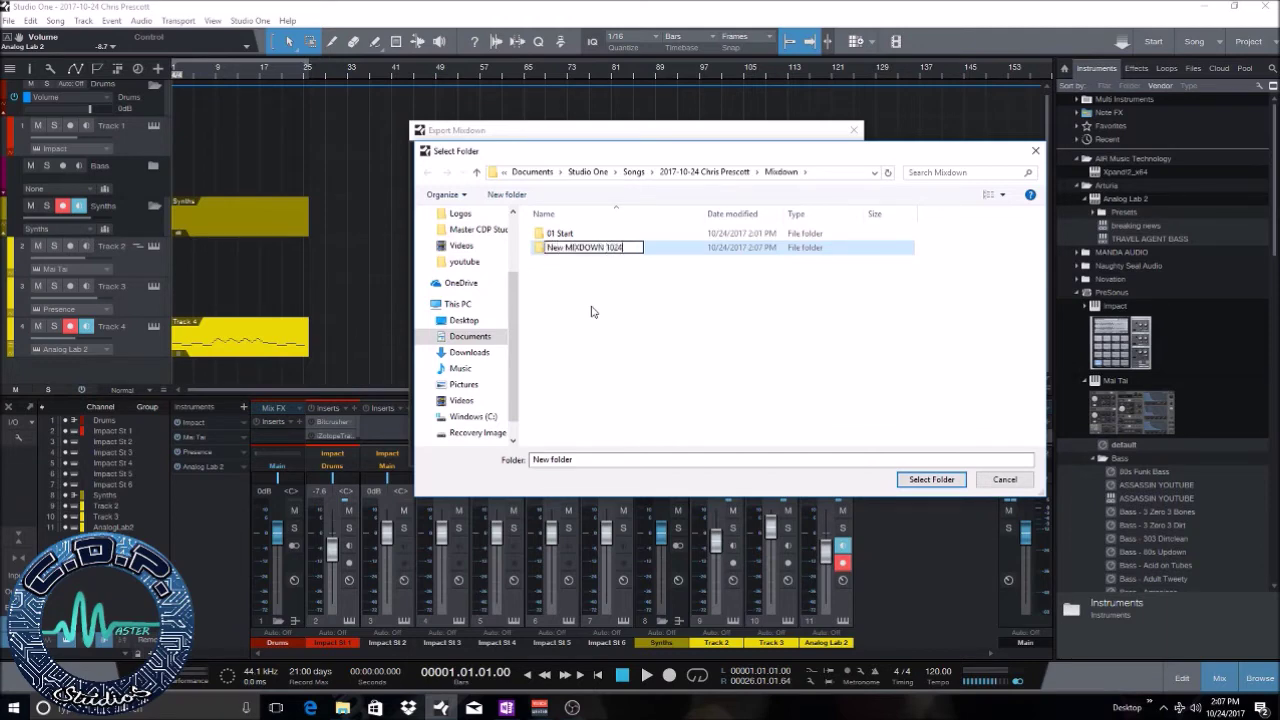
key("Return")
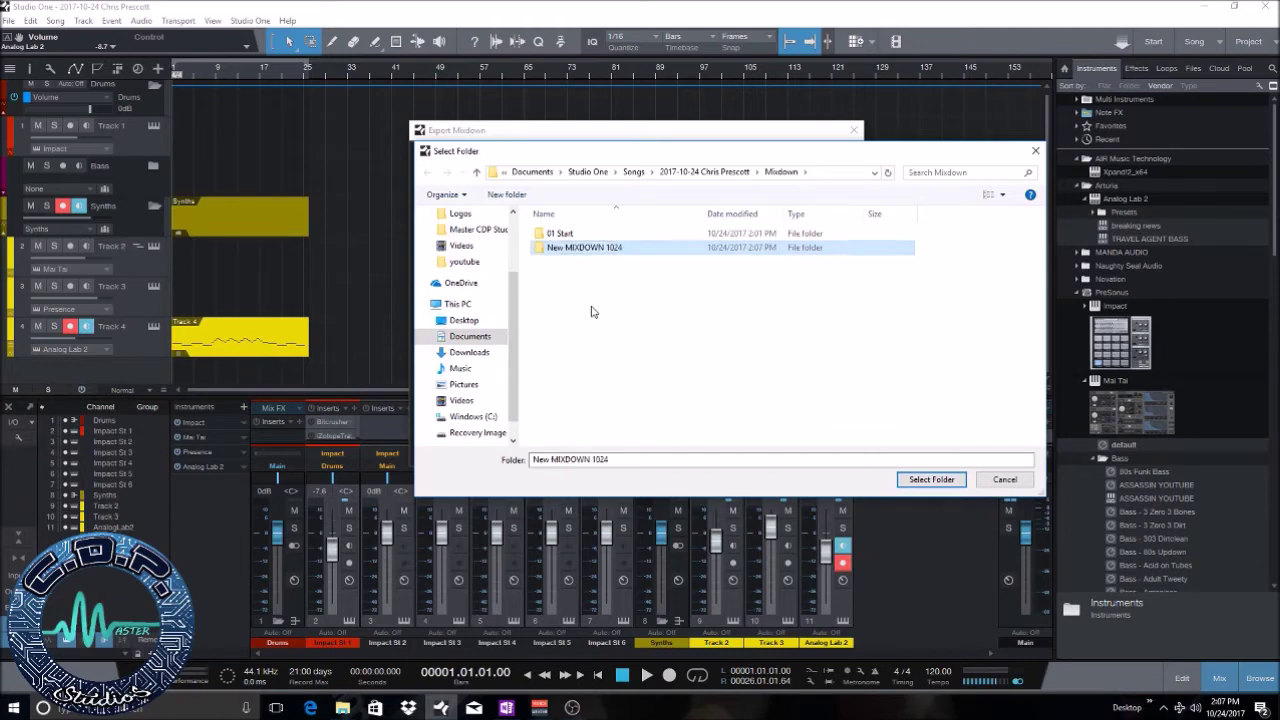
left_click(930, 480)
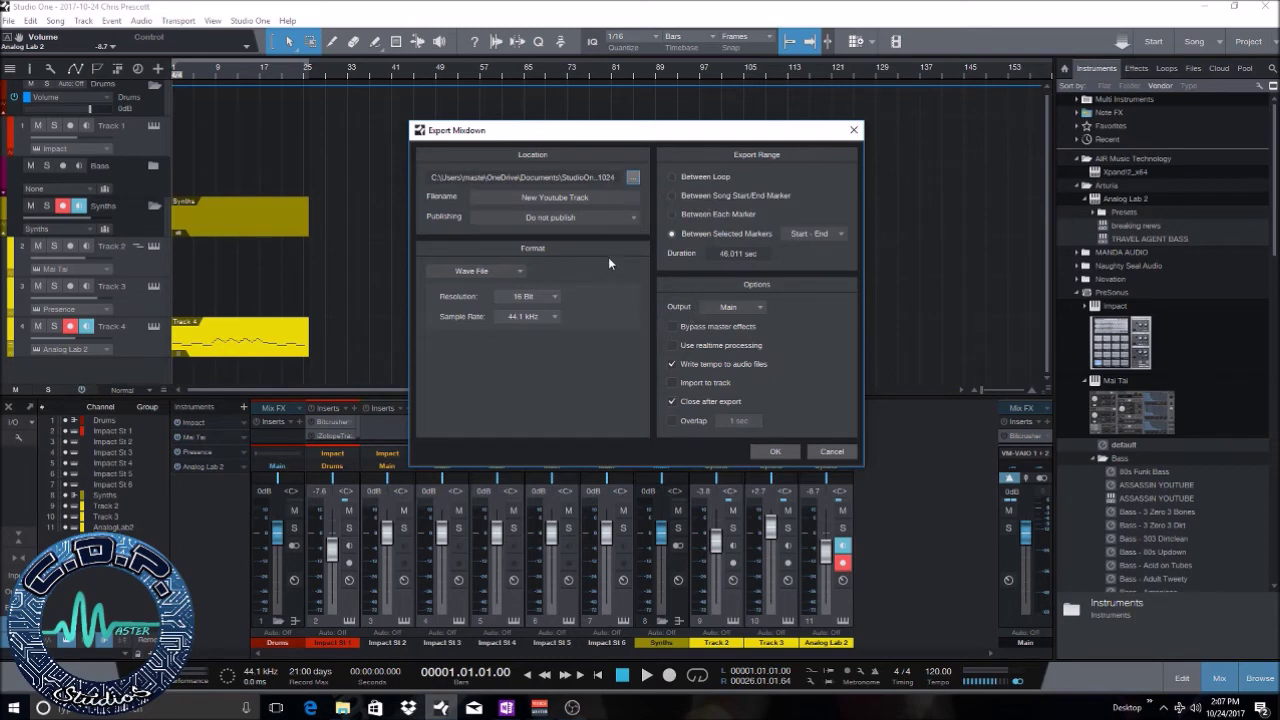
left_click(518, 271)
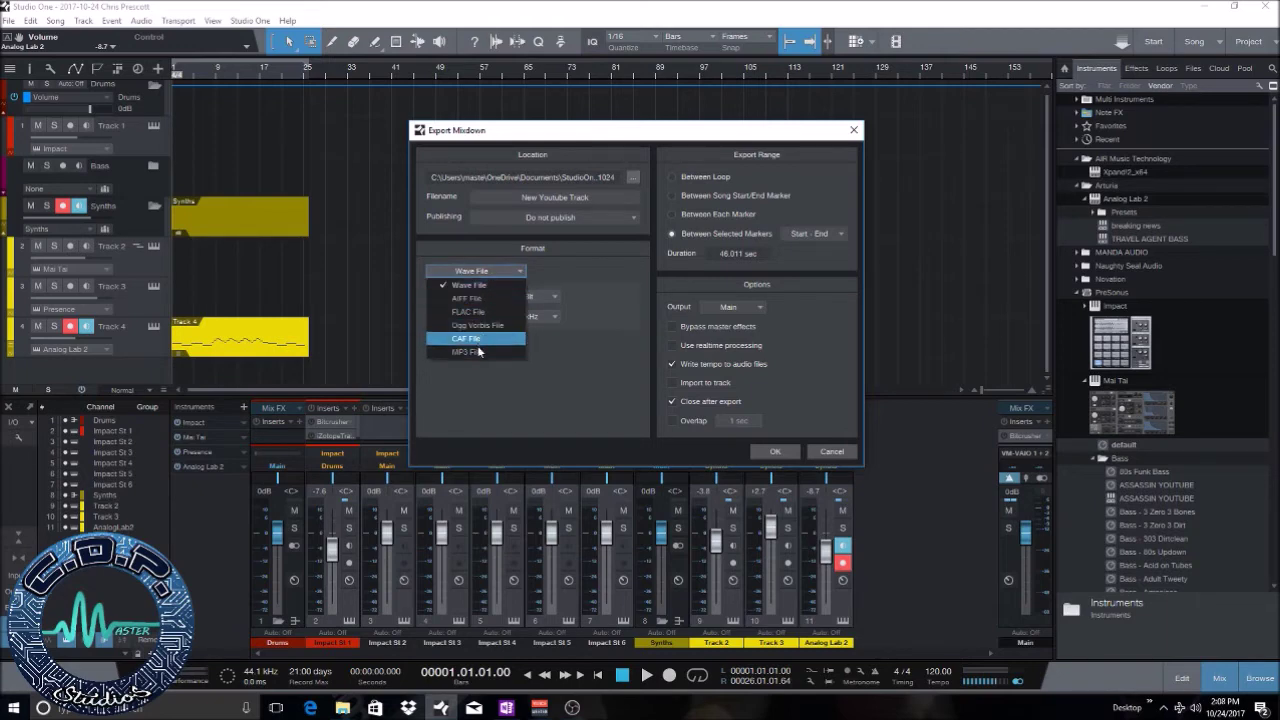
left_click(468, 285)
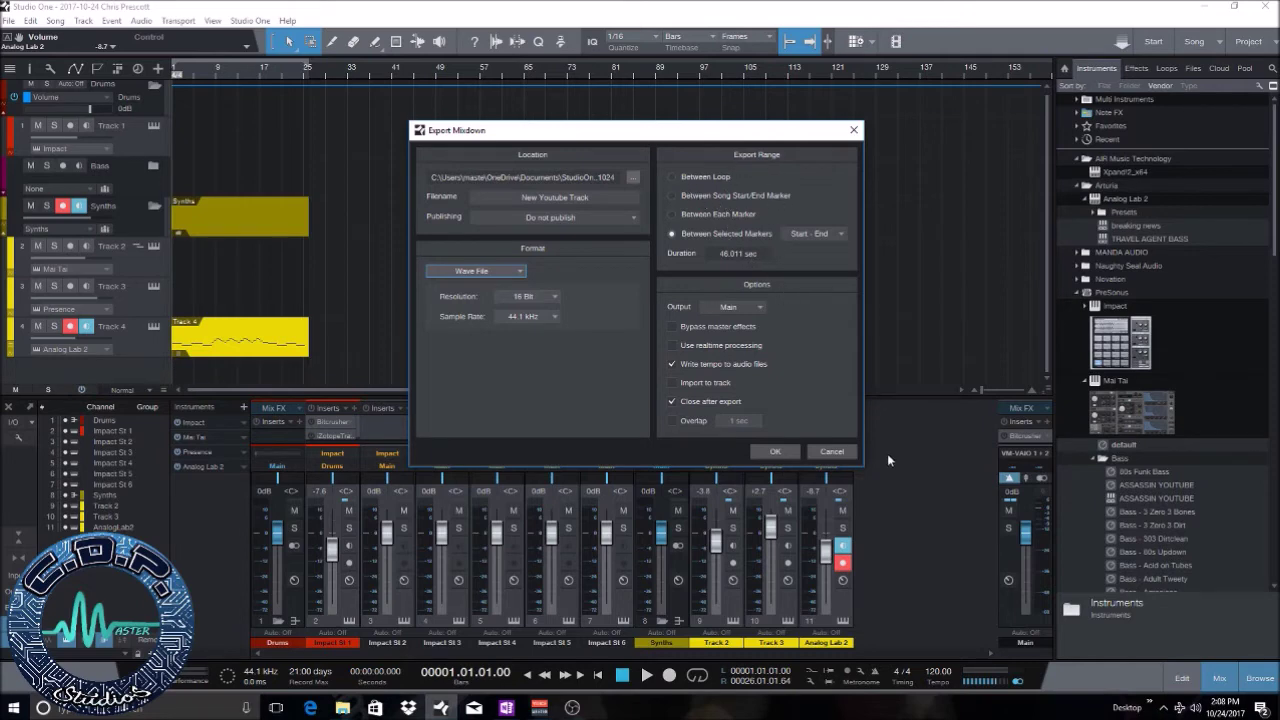
- Cancel the export, turn on looping over bars 1–25, and reopen Export Mixdown
left_click(832, 452)
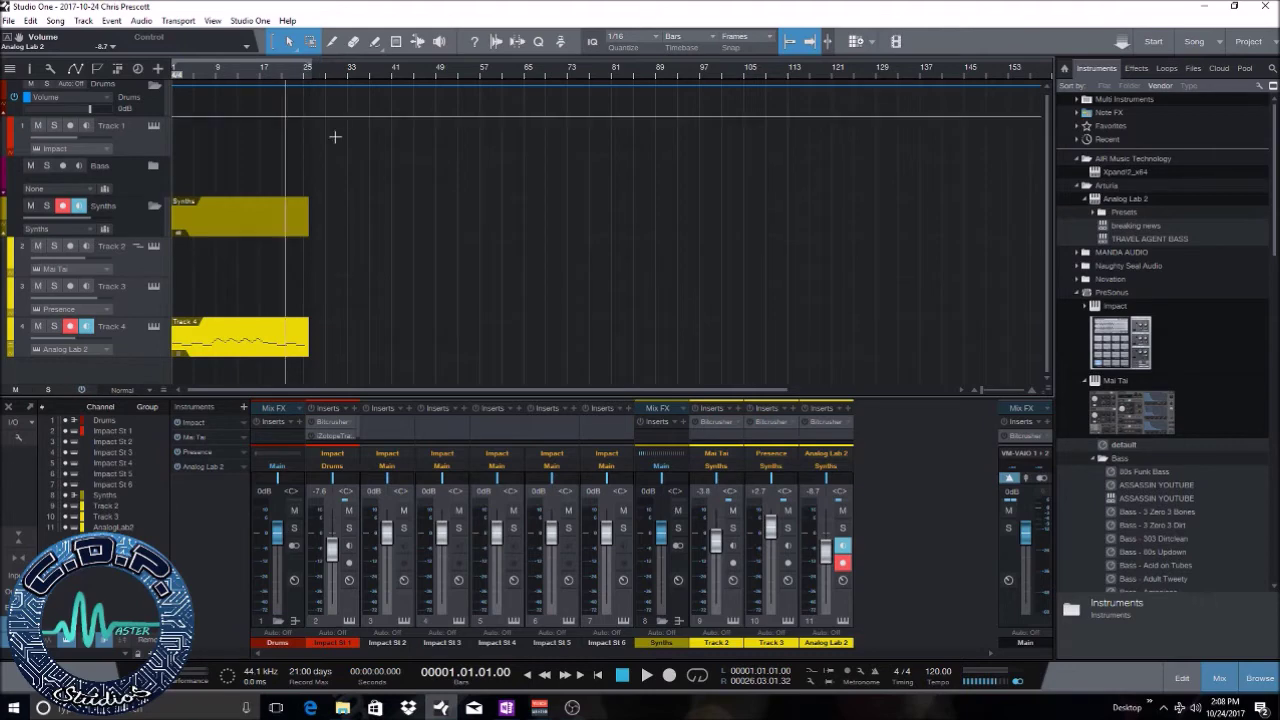
left_click(697, 676)
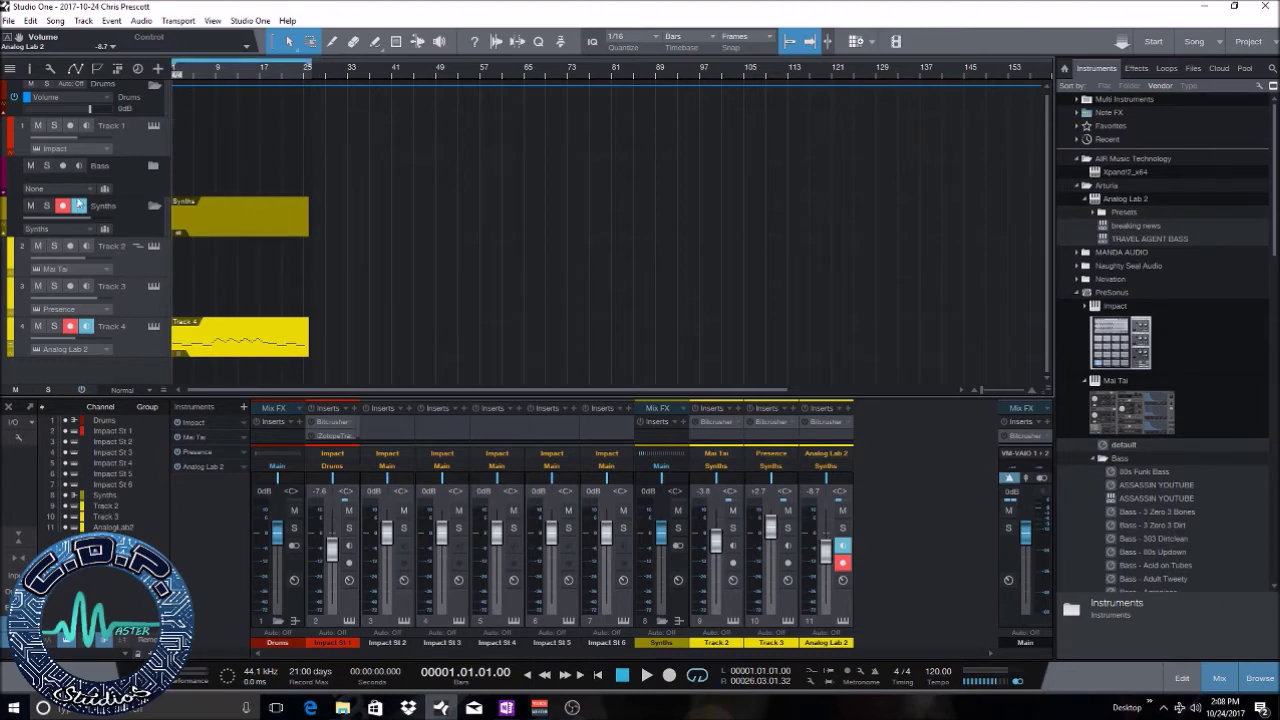
left_click(55, 20)
left_click(90, 52)
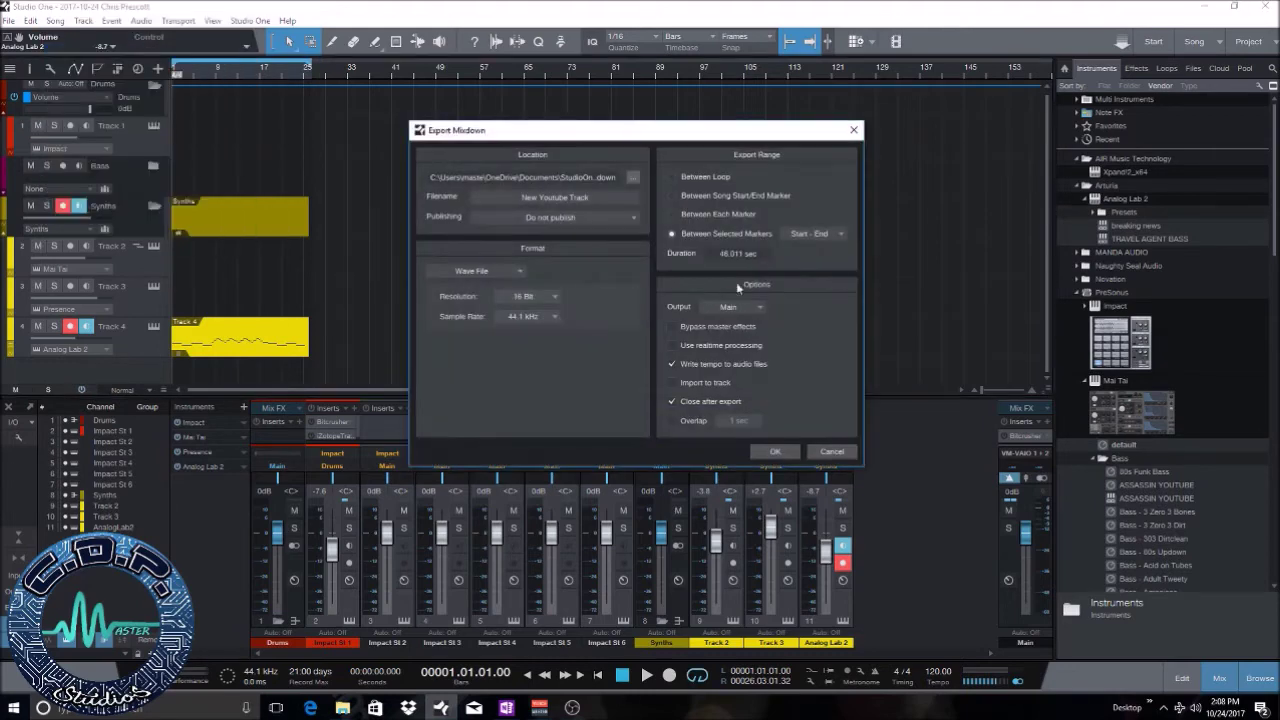
- Choose the Between Loop range, cancel, and shorten the loop to end near bar 9
left_click(672, 177)
left_click(838, 456)
left_click_drag(311, 66, 218, 72)
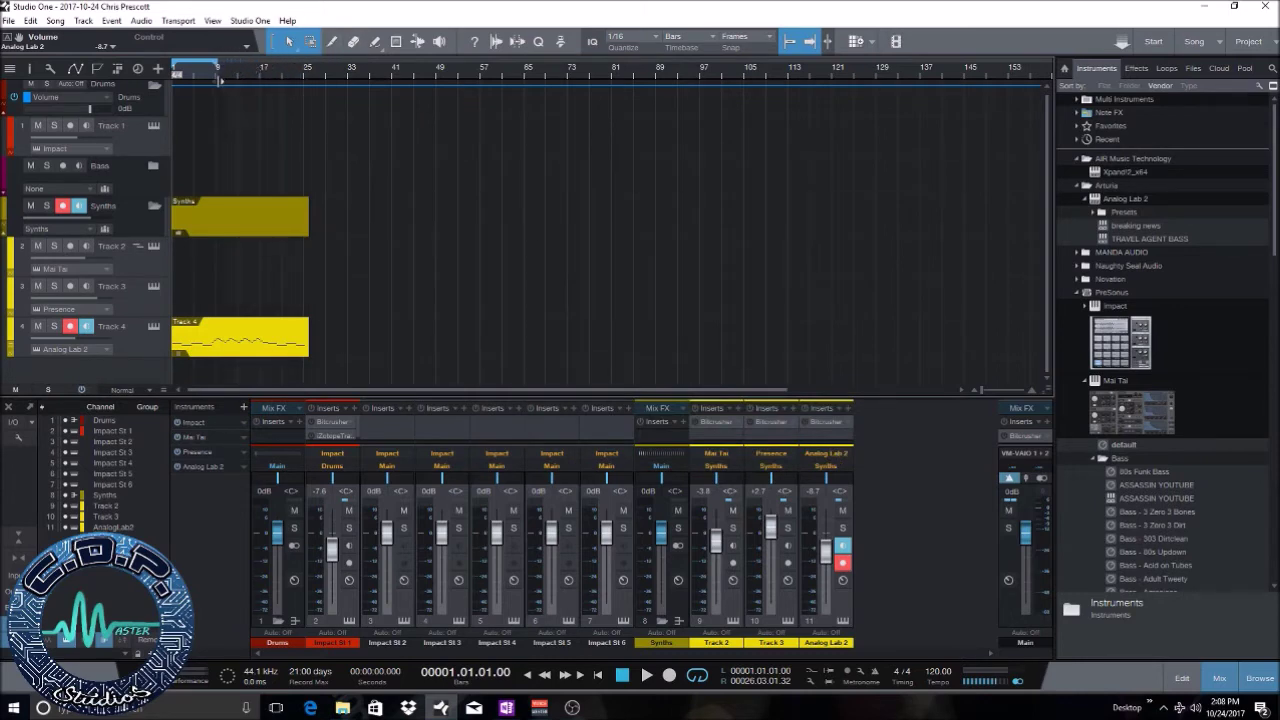
- Reopen and cancel Export Mixdown, restore the loop end to bar 25, and turn looping off
left_click(55, 20)
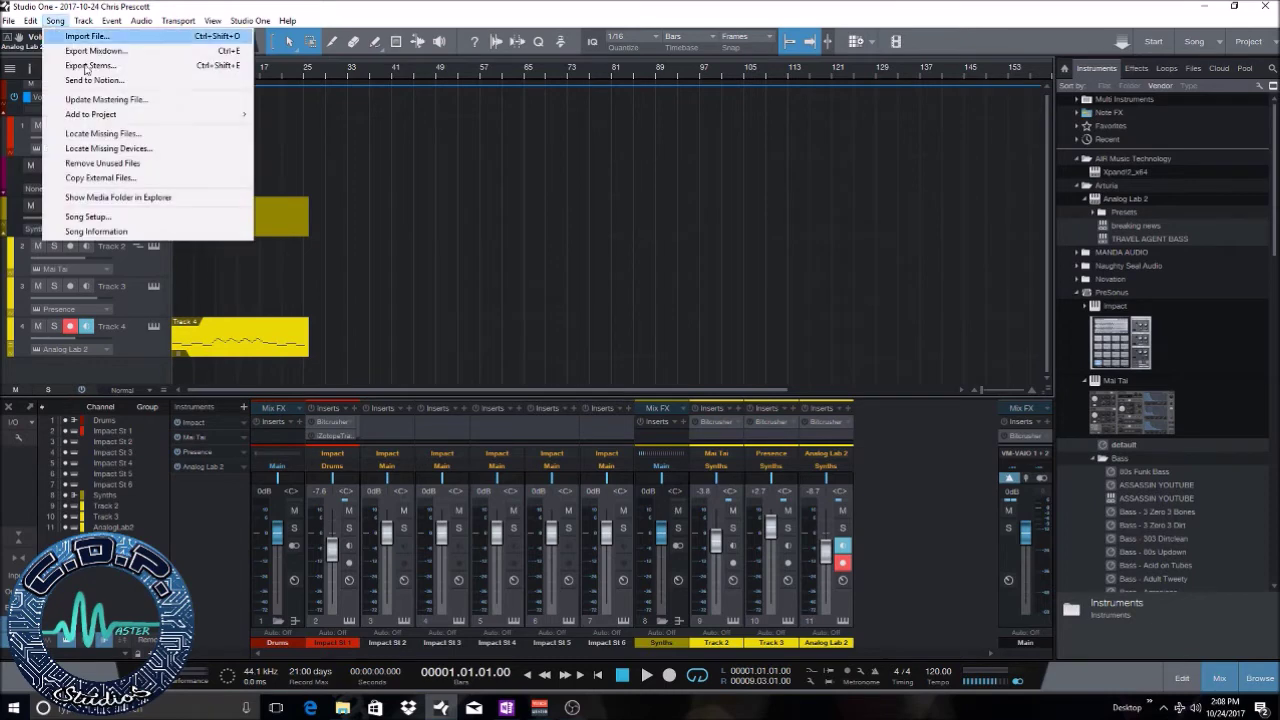
left_click(100, 48)
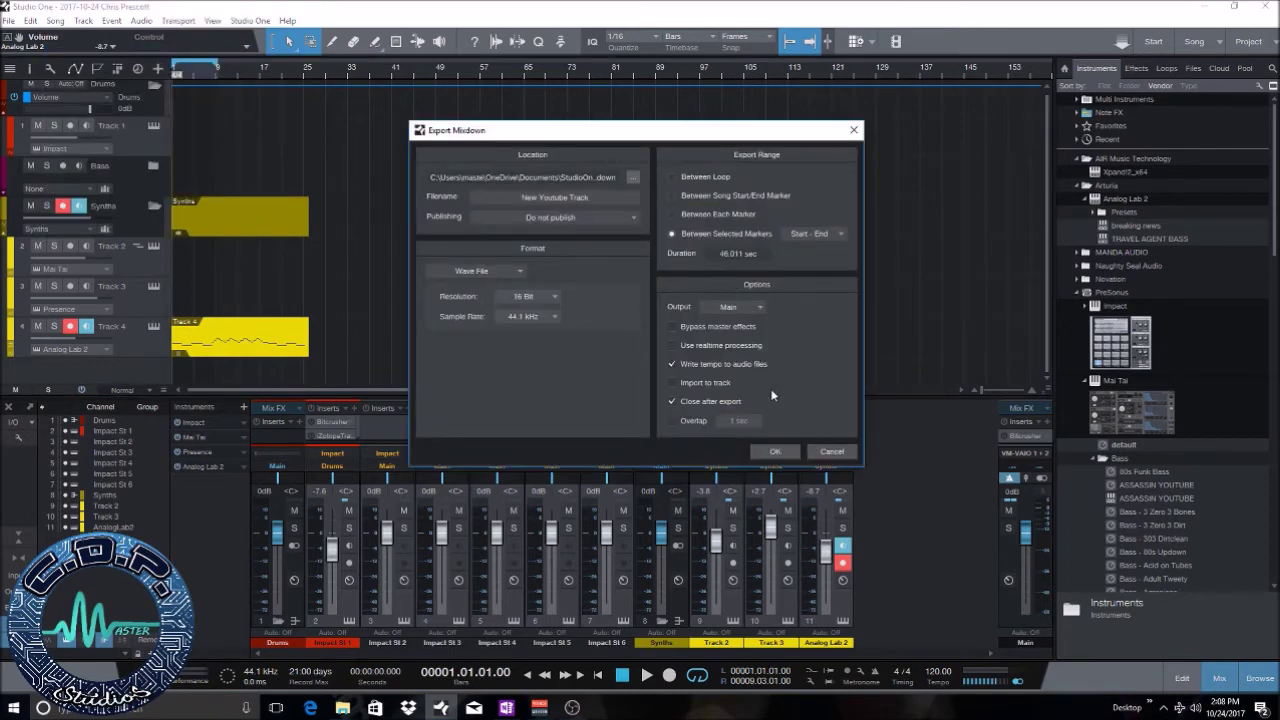
left_click(831, 451)
left_click_drag(213, 65, 308, 66)
left_click(690, 683)
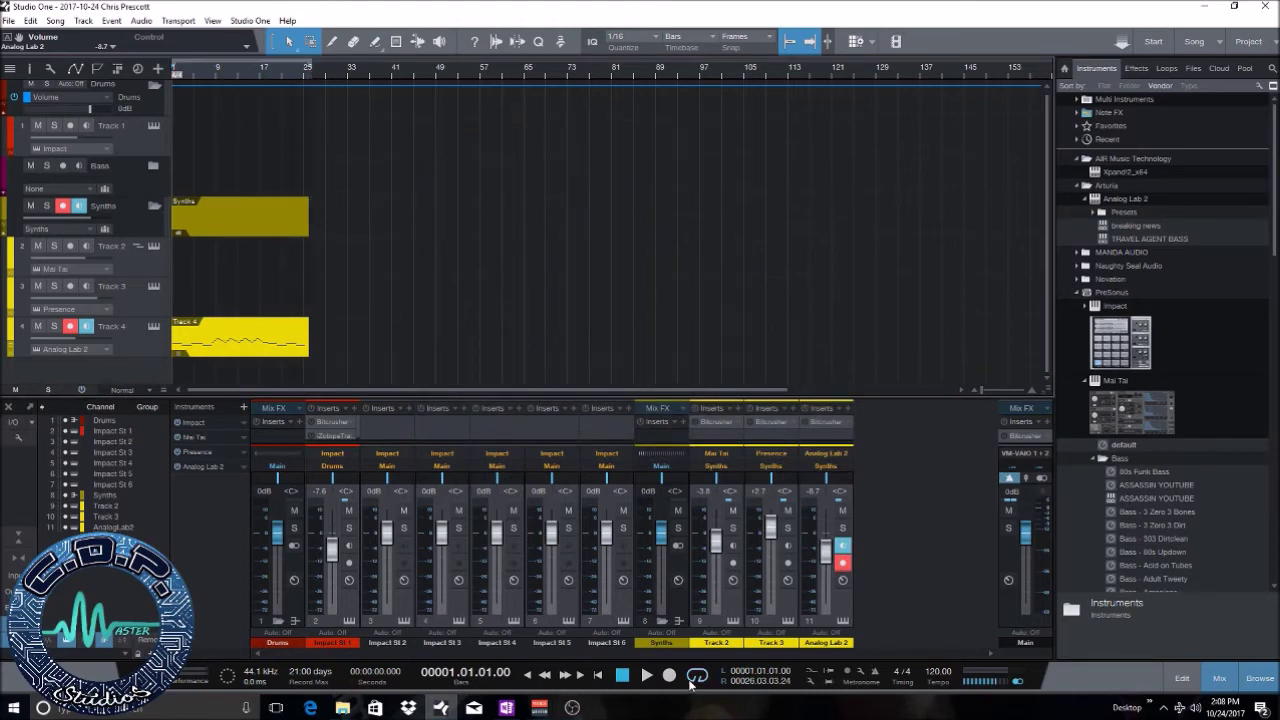
- Show the marker track and move the End marker just past bar 25, to 26.03.03.24
left_click(97, 70)
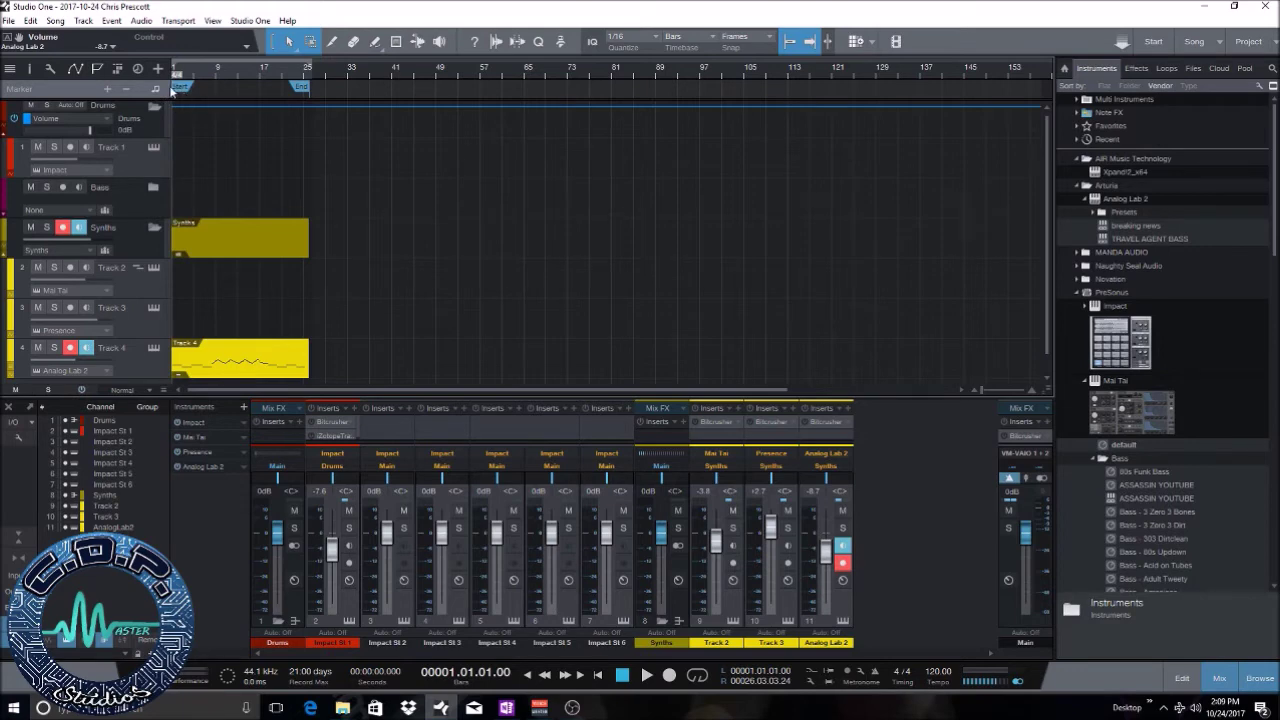
left_click_drag(302, 90, 306, 93)
- Export 'New Youtube Track' as a 16-bit, 44.1 kHz Wave mixdown
left_click(62, 20)
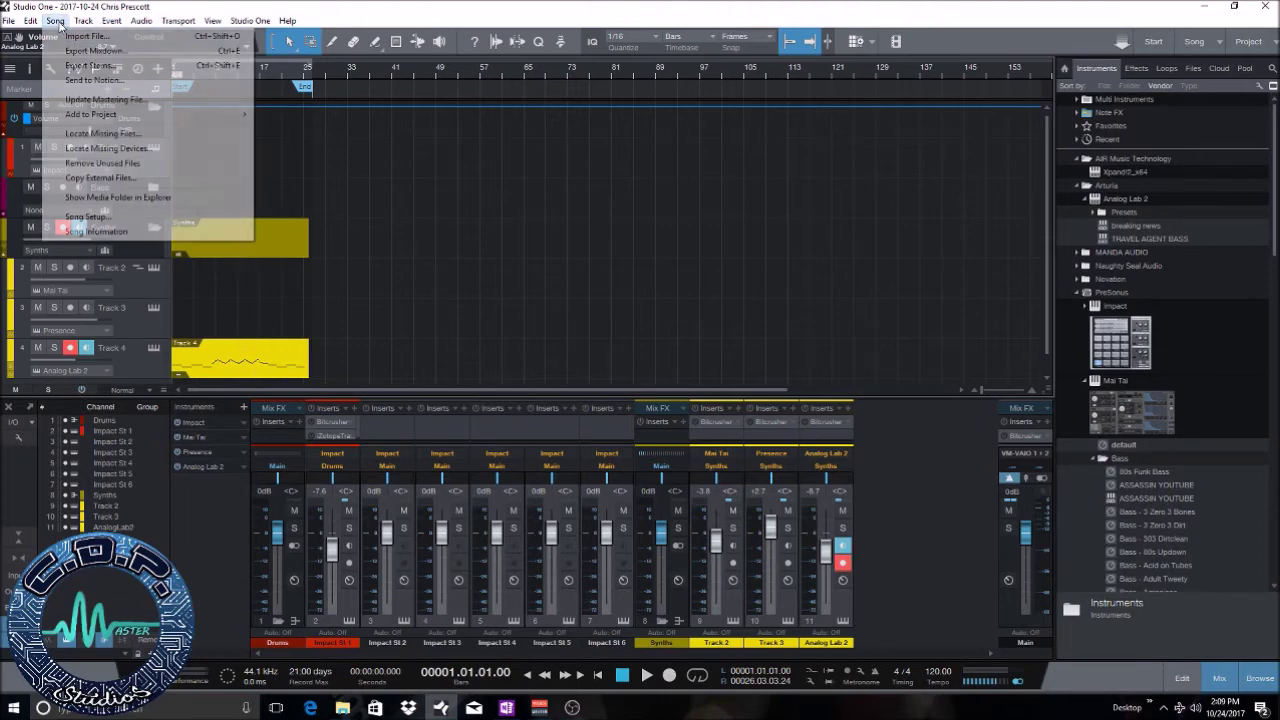
left_click(82, 50)
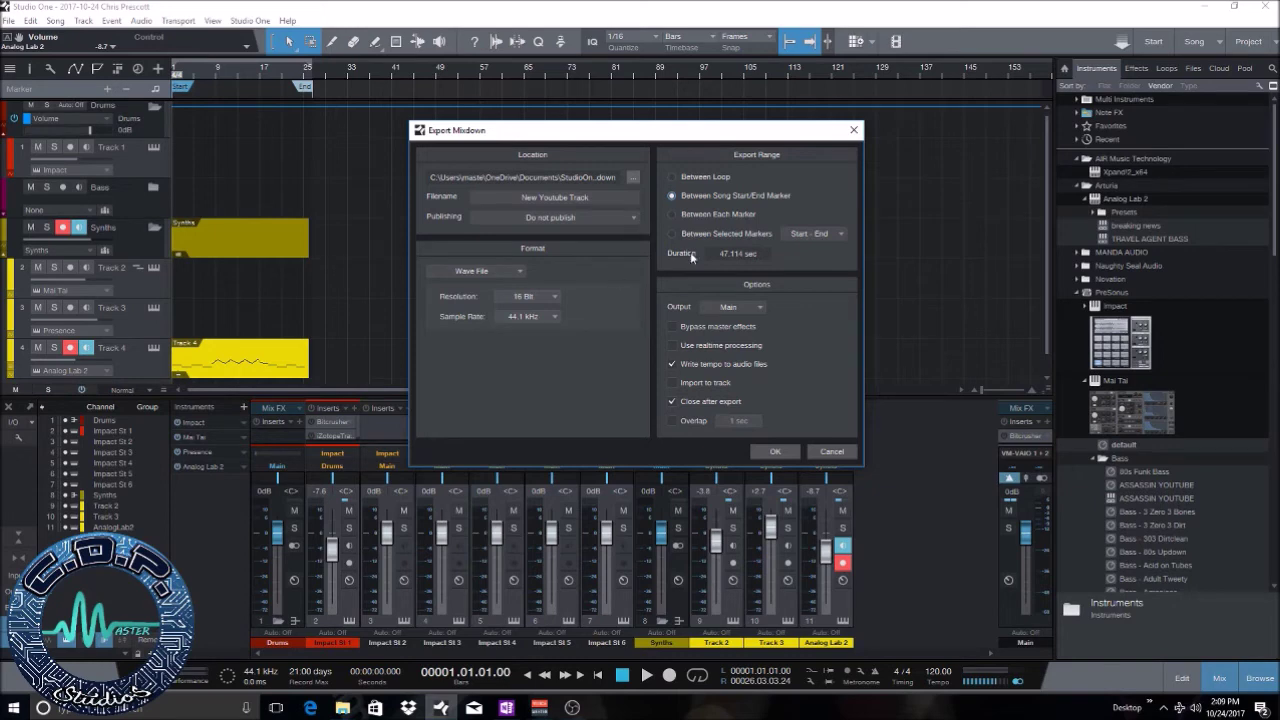
left_click(773, 452)
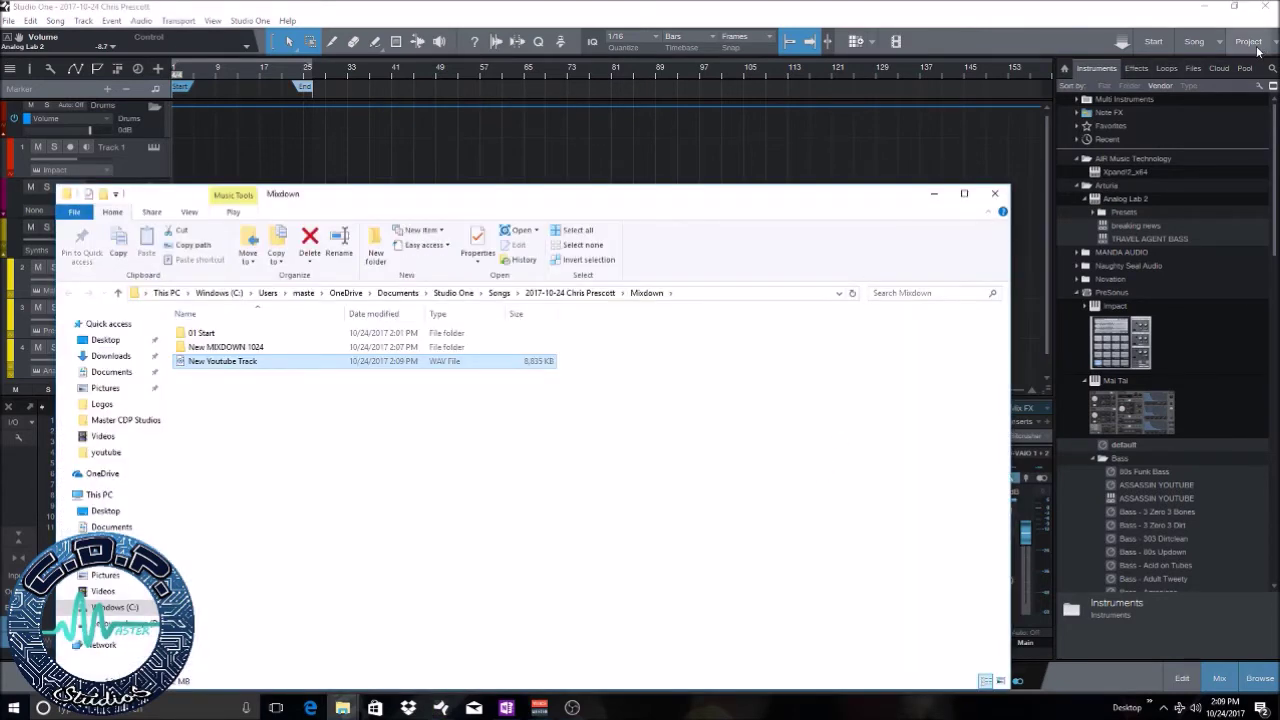
- Check the New MIXDOWN 1024 folder twice, returning to Mixdown, then move File Explorer aside
double_click(254, 347)
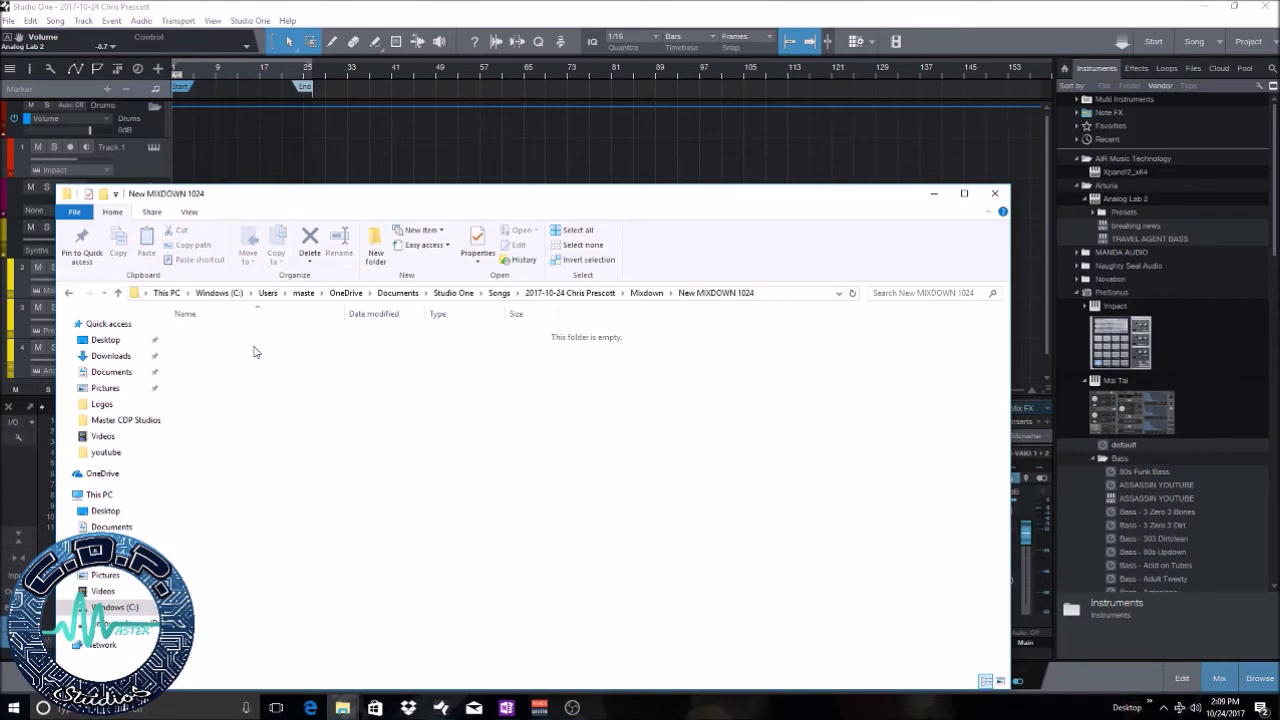
key("alt+Left")
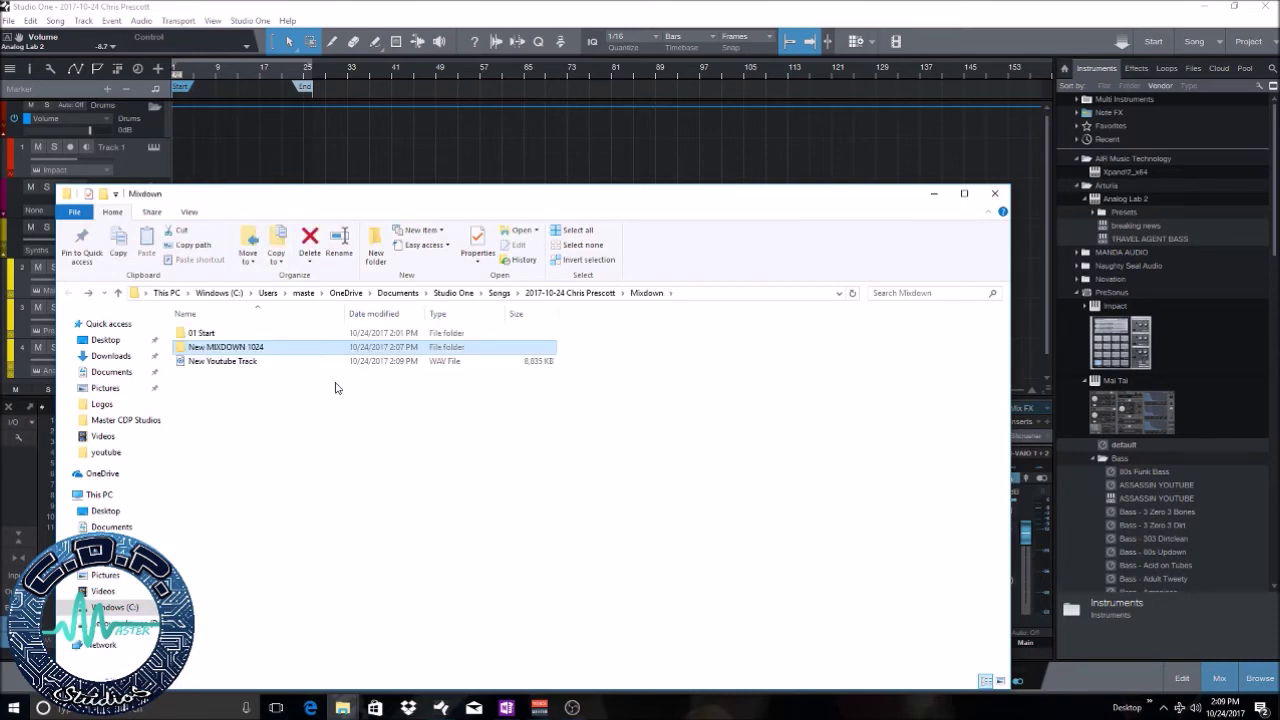
double_click(240, 347)
key("alt+Left")
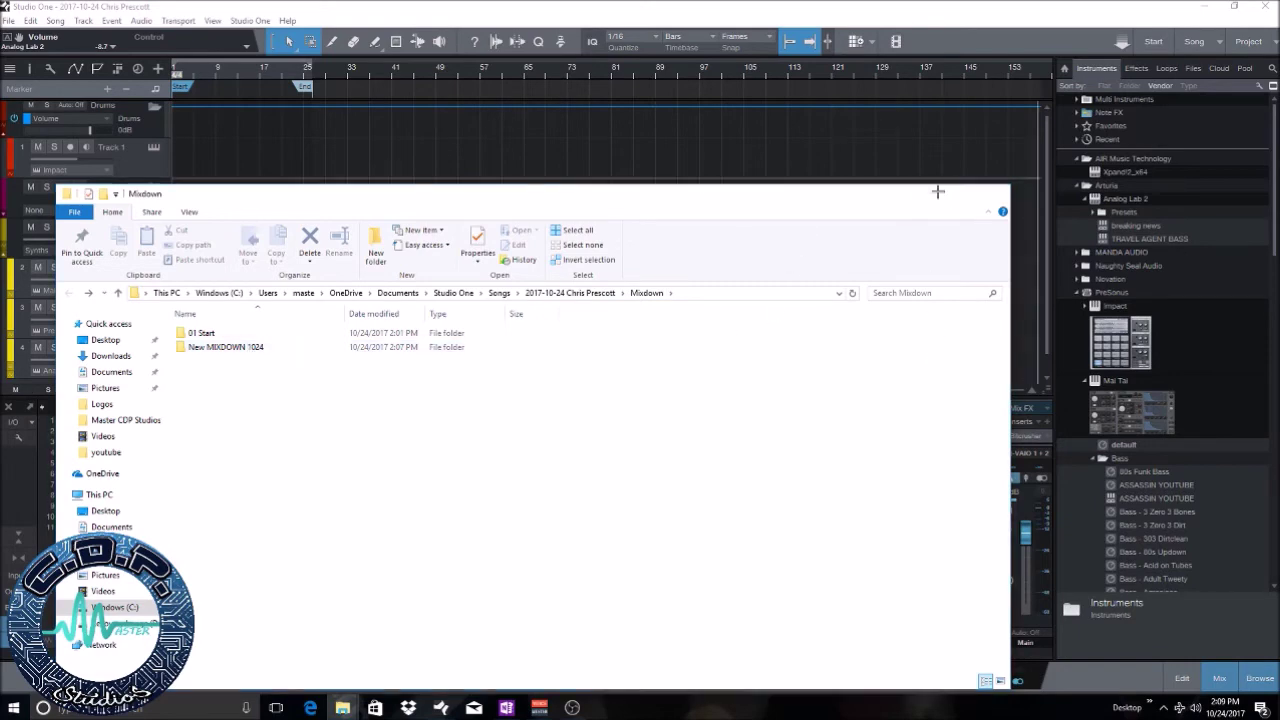
left_click(937, 194)
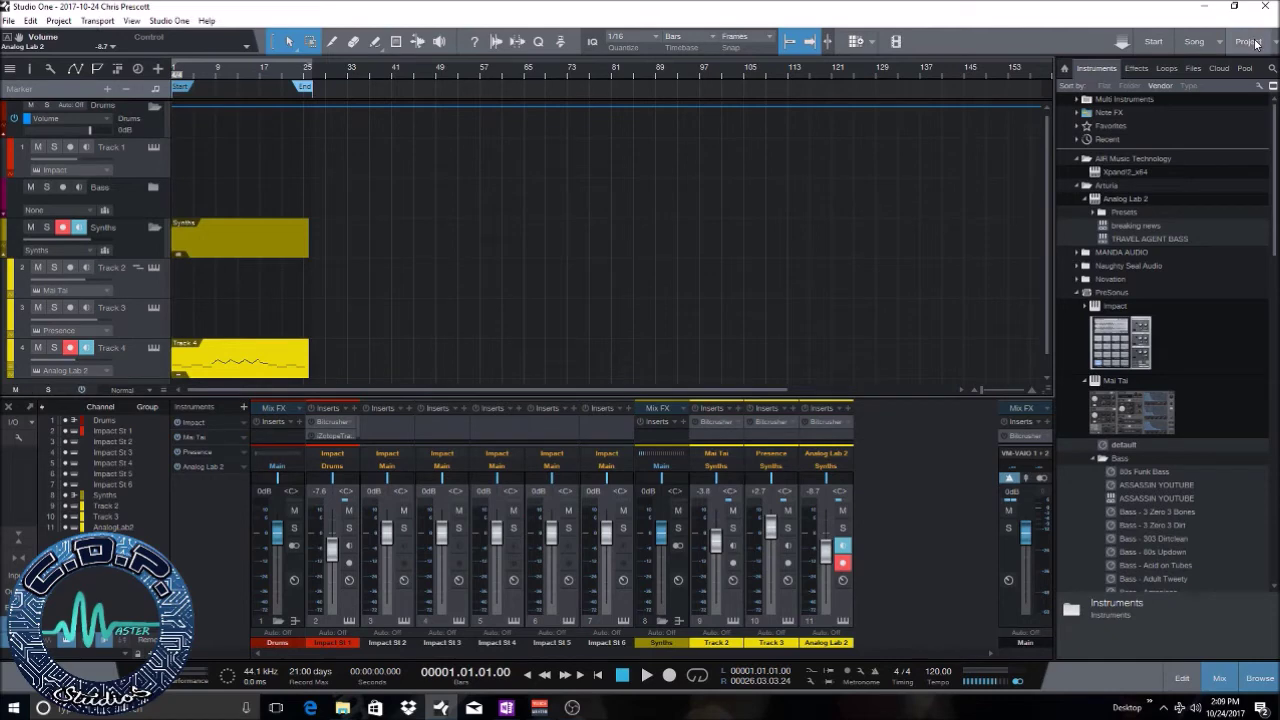
- Switch to the mastering project page and reveal the New MIXDOWN 1024 folder beside the track list
left_click(1250, 42)
left_click(342, 707)
left_click(538, 657)
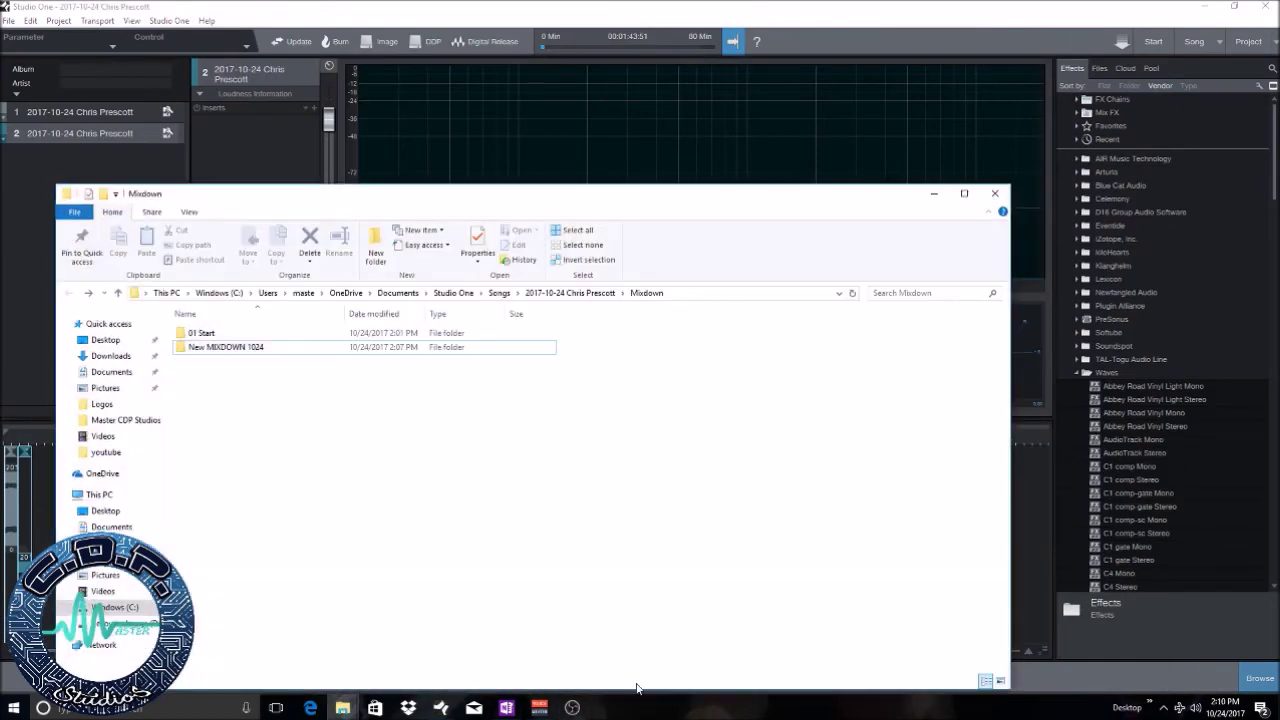
double_click(284, 346)
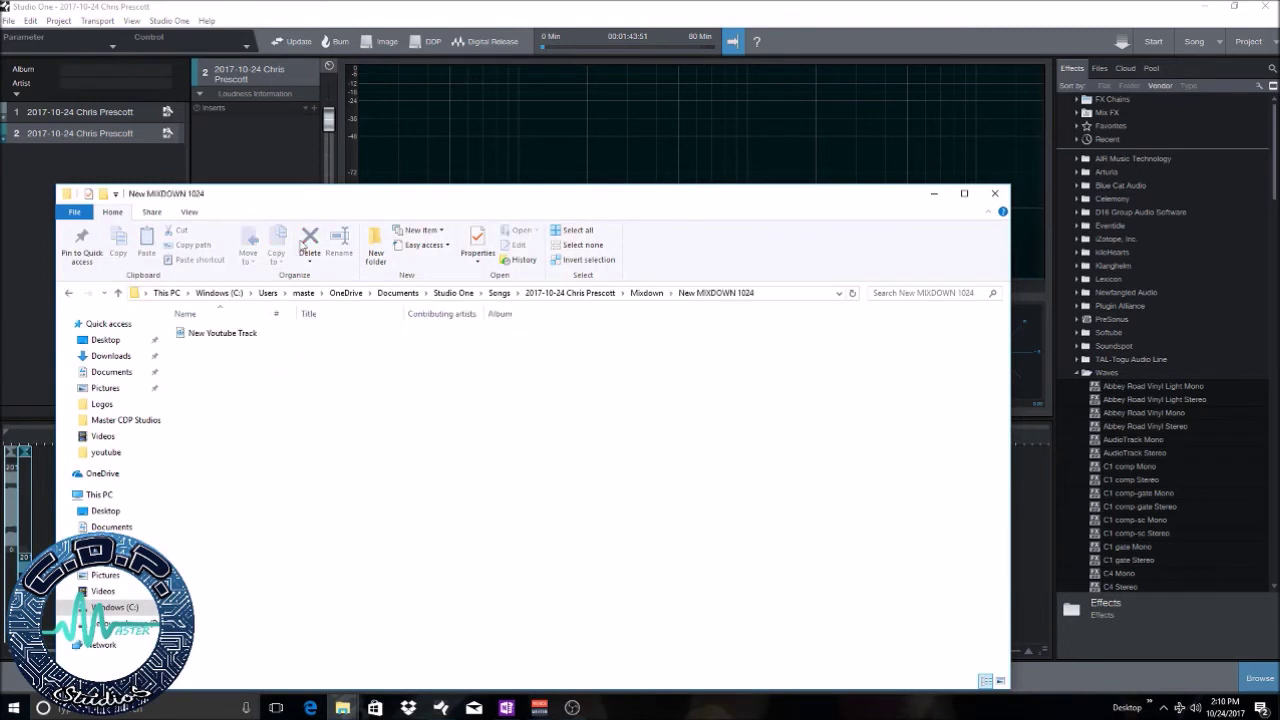
left_click_drag(365, 201, 581, 240)
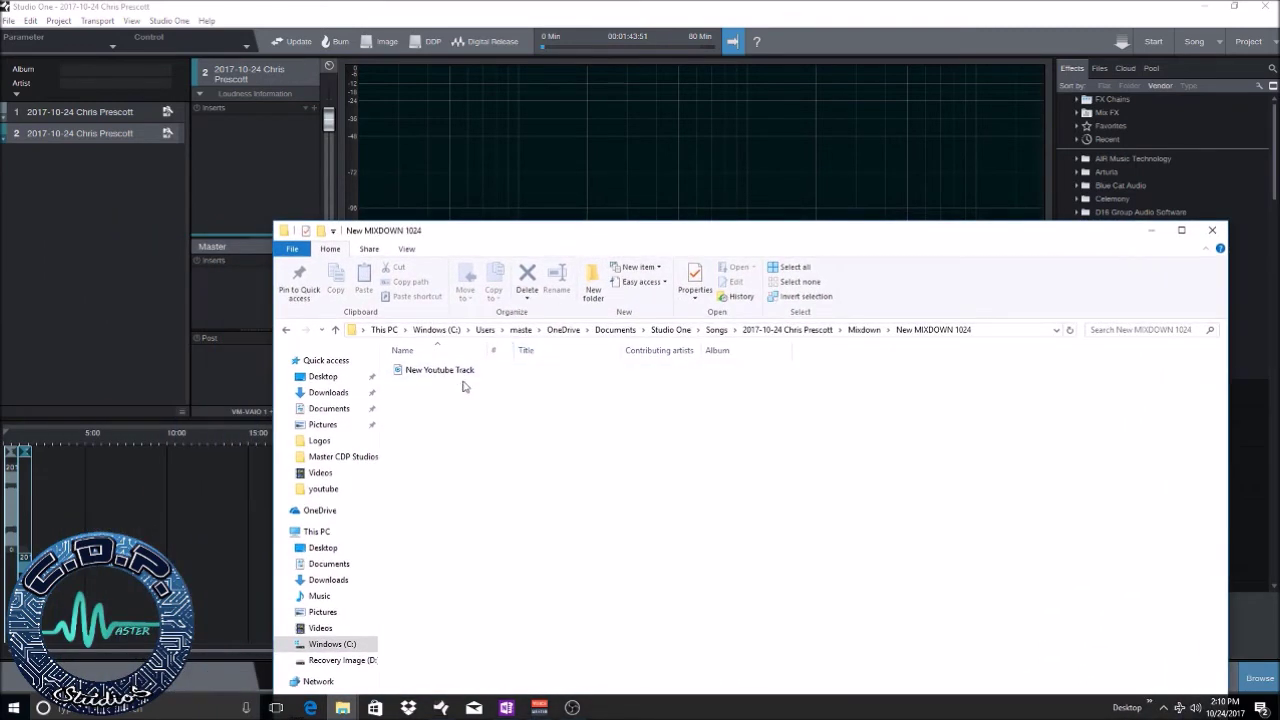
- Add New Youtube Track as track 3 of the mastering project, then return to the song page
left_click_drag(451, 372, 143, 291)
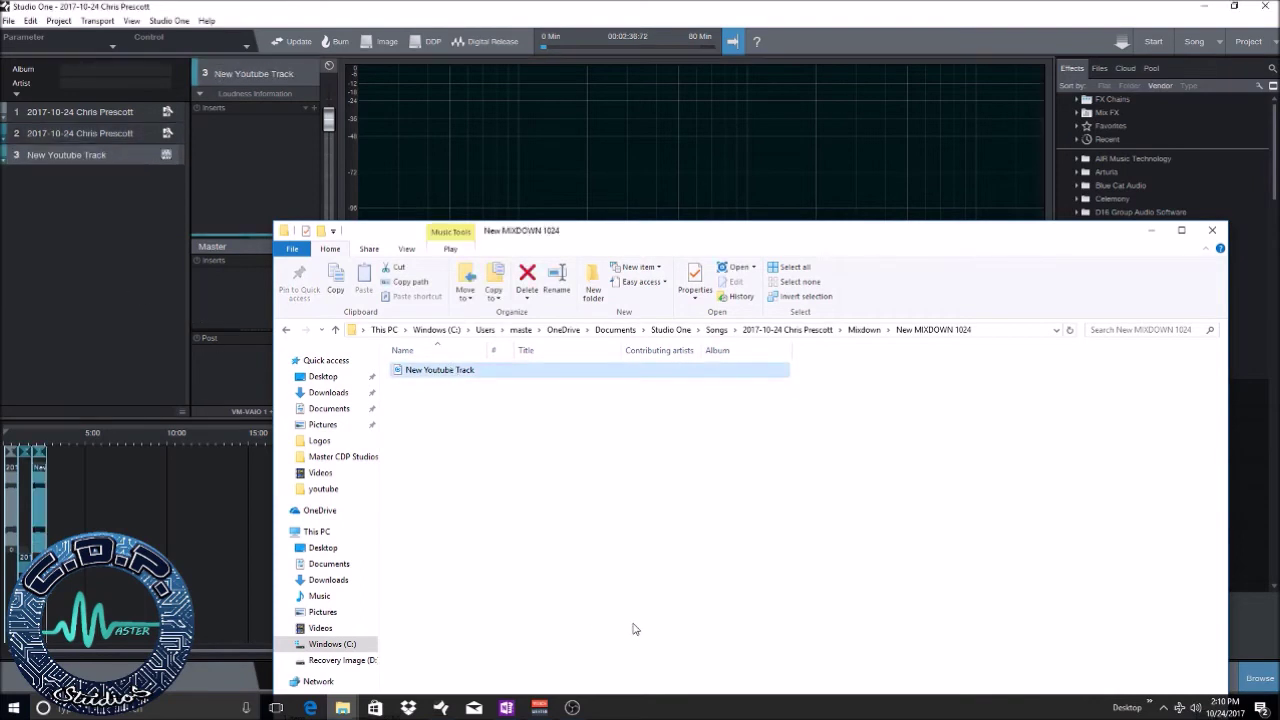
left_click(145, 334)
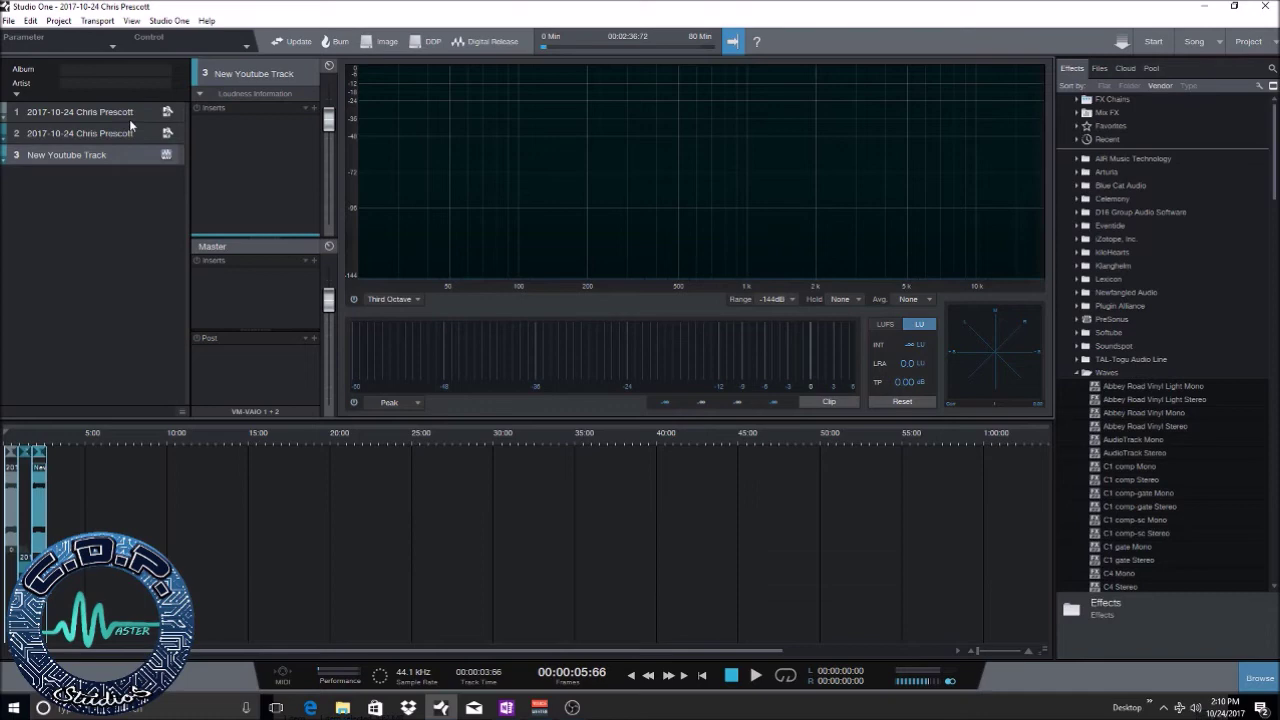
left_click(1196, 41)
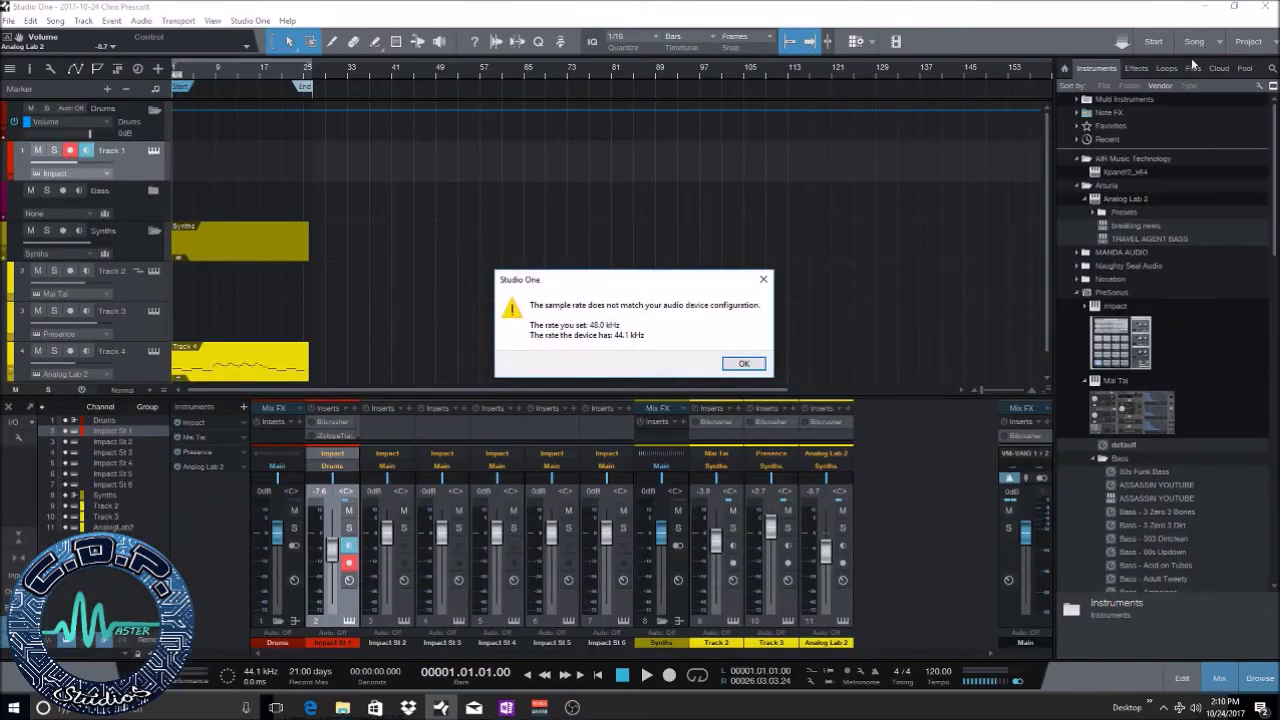
- Dismiss the 48.0/44.1 kHz sample-rate warning and choose Song > Add to Project > New Project
left_click(738, 363)
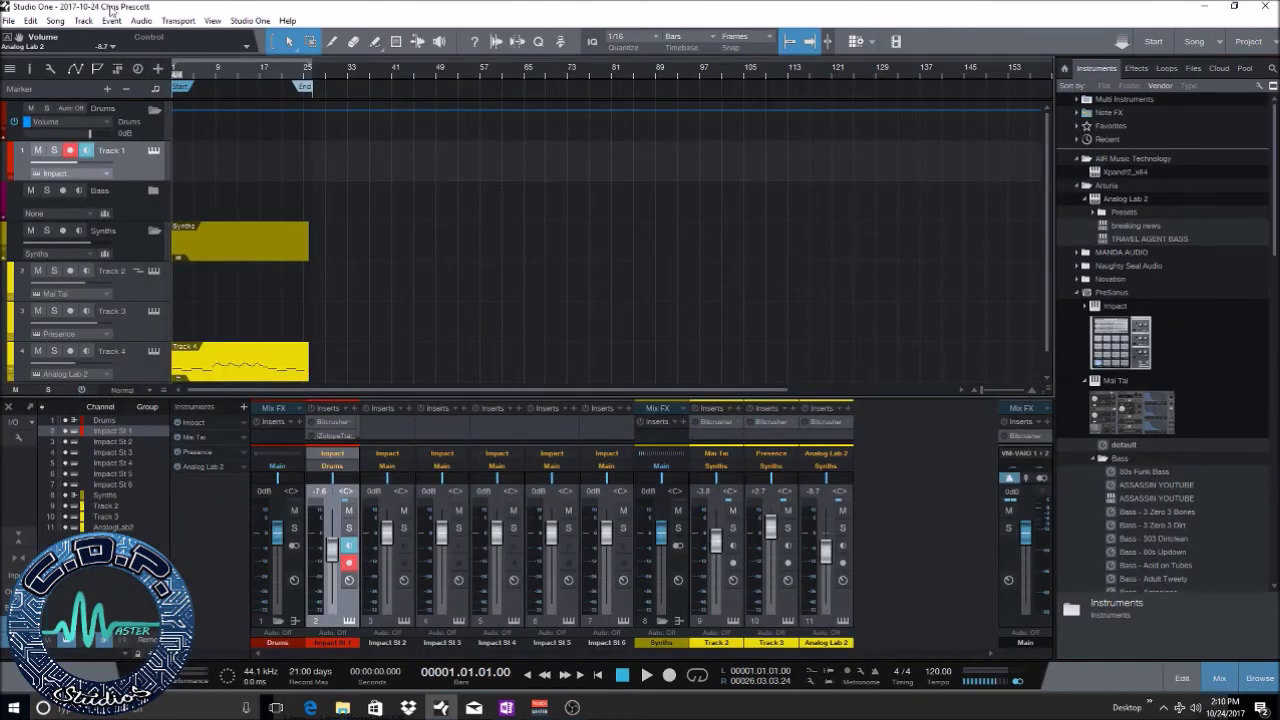
left_click(55, 21)
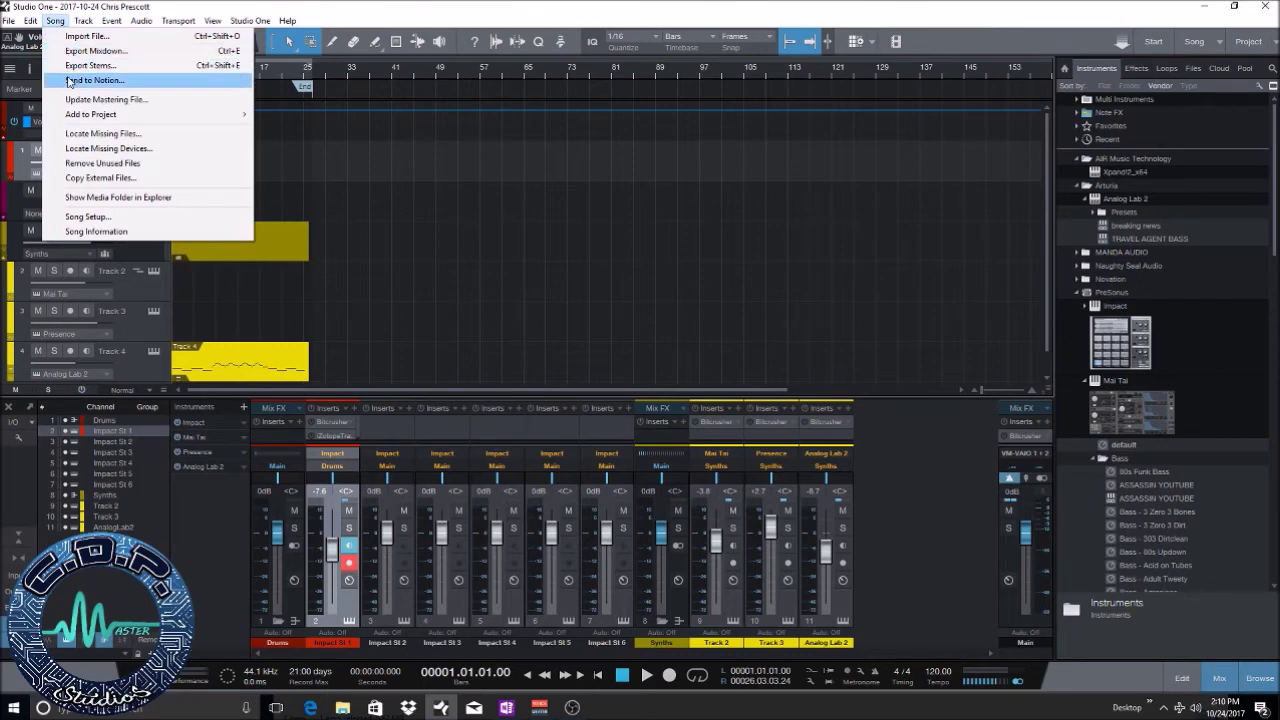
mouse_move(73, 114)
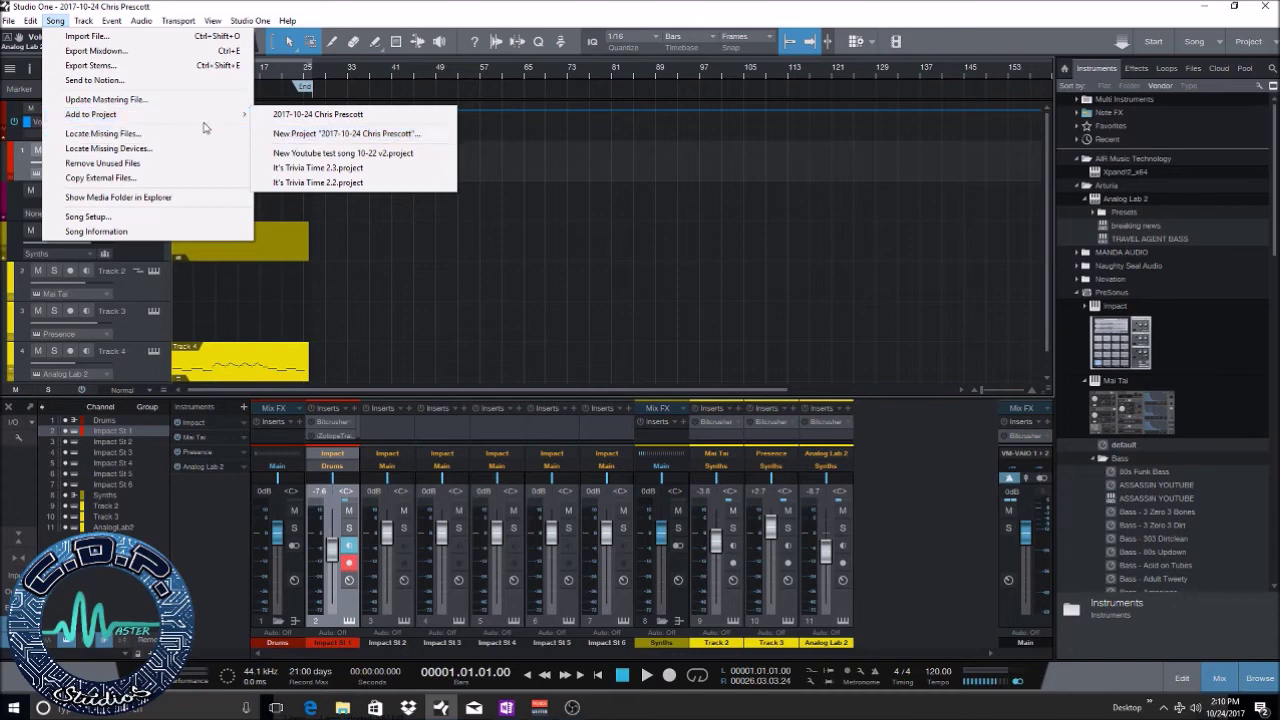
left_click(726, 13)
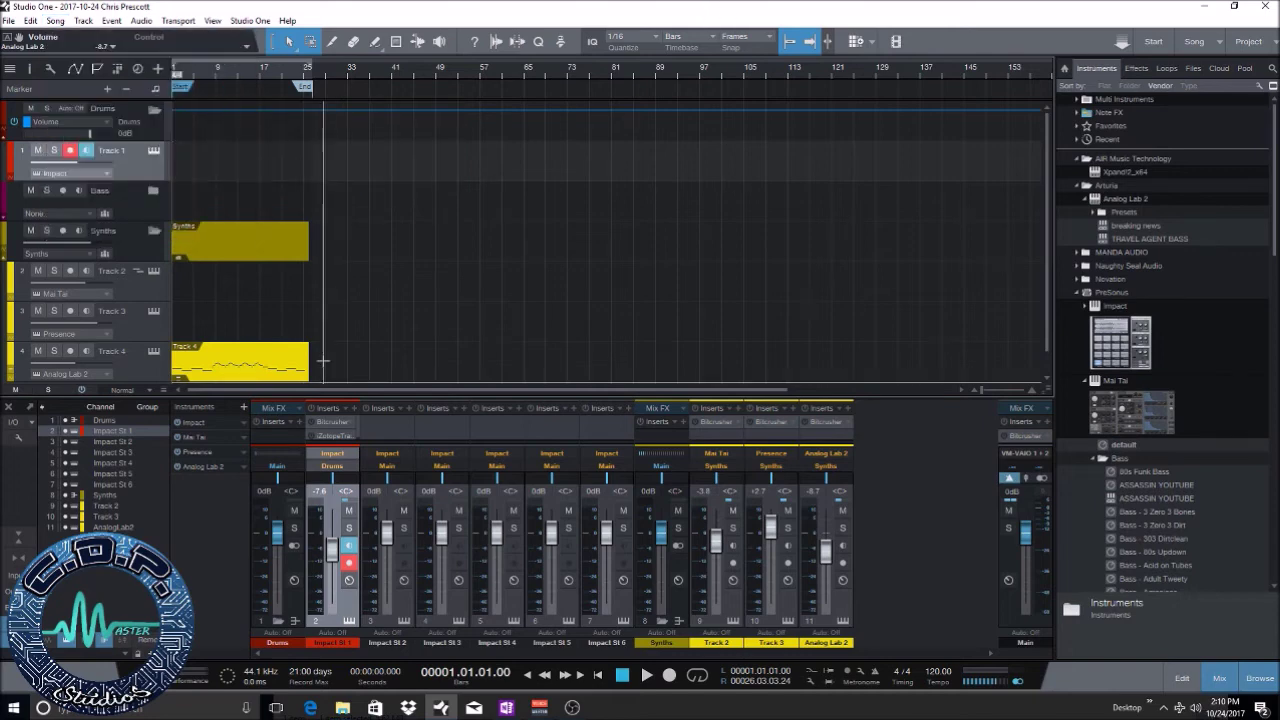
left_click(55, 20)
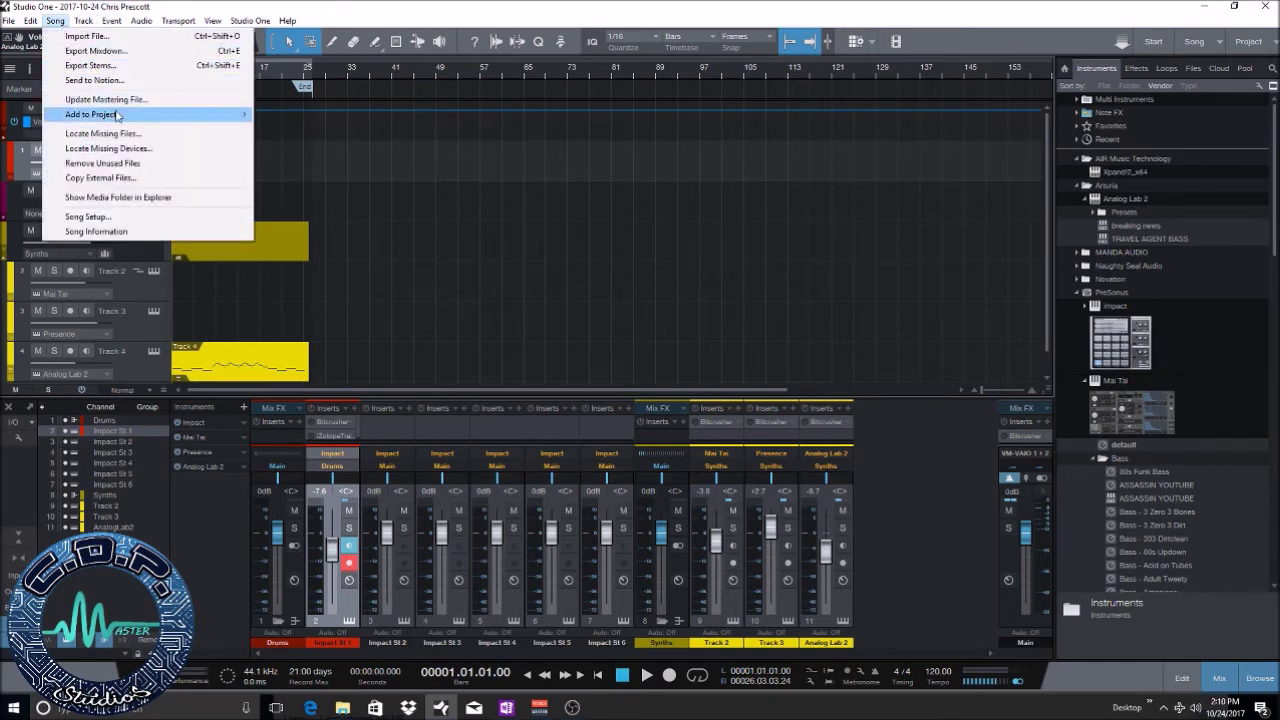
mouse_move(118, 116)
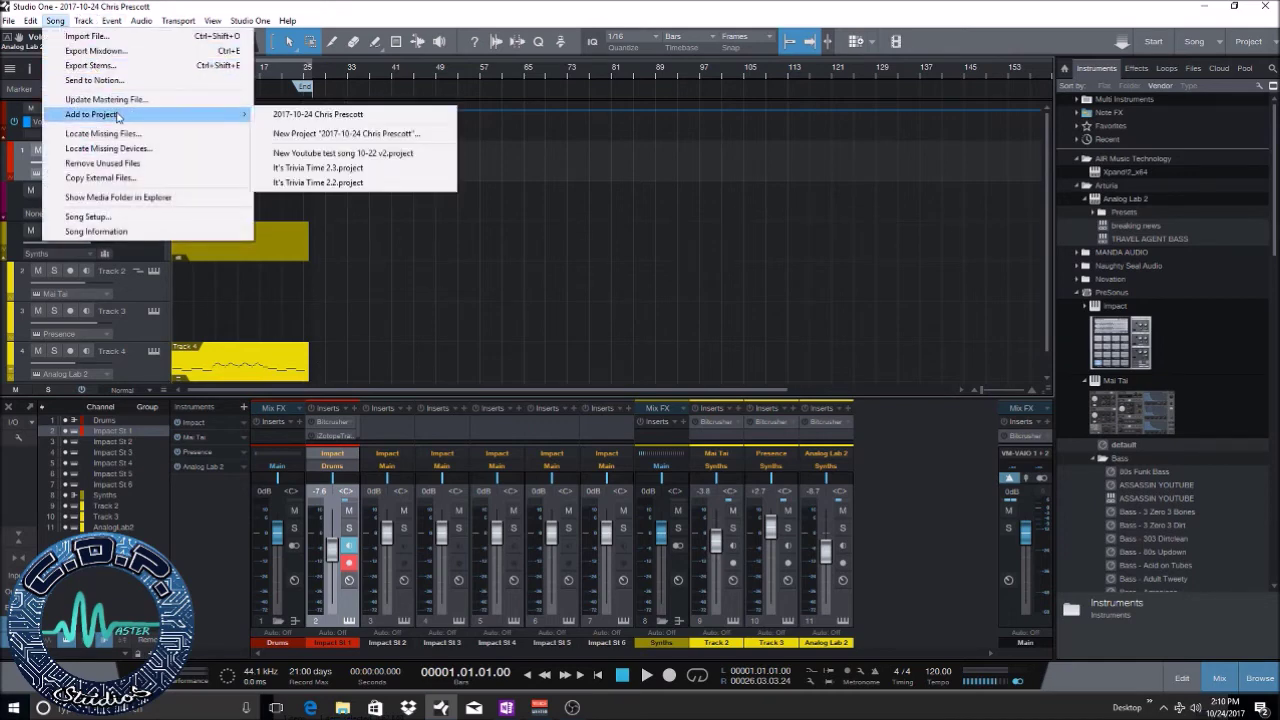
left_click(280, 135)
- Accept the suggested '(2)' project title and render the song's mastering file as track 1
left_click(655, 460)
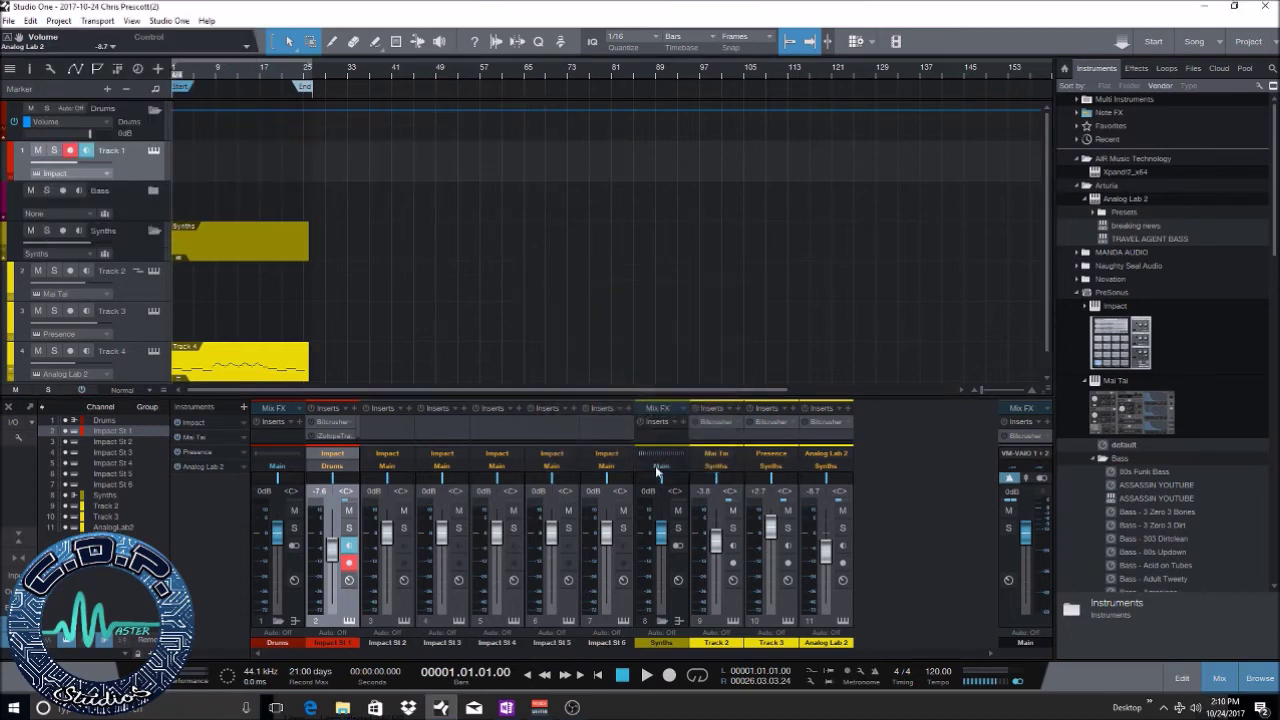
left_click(641, 454)
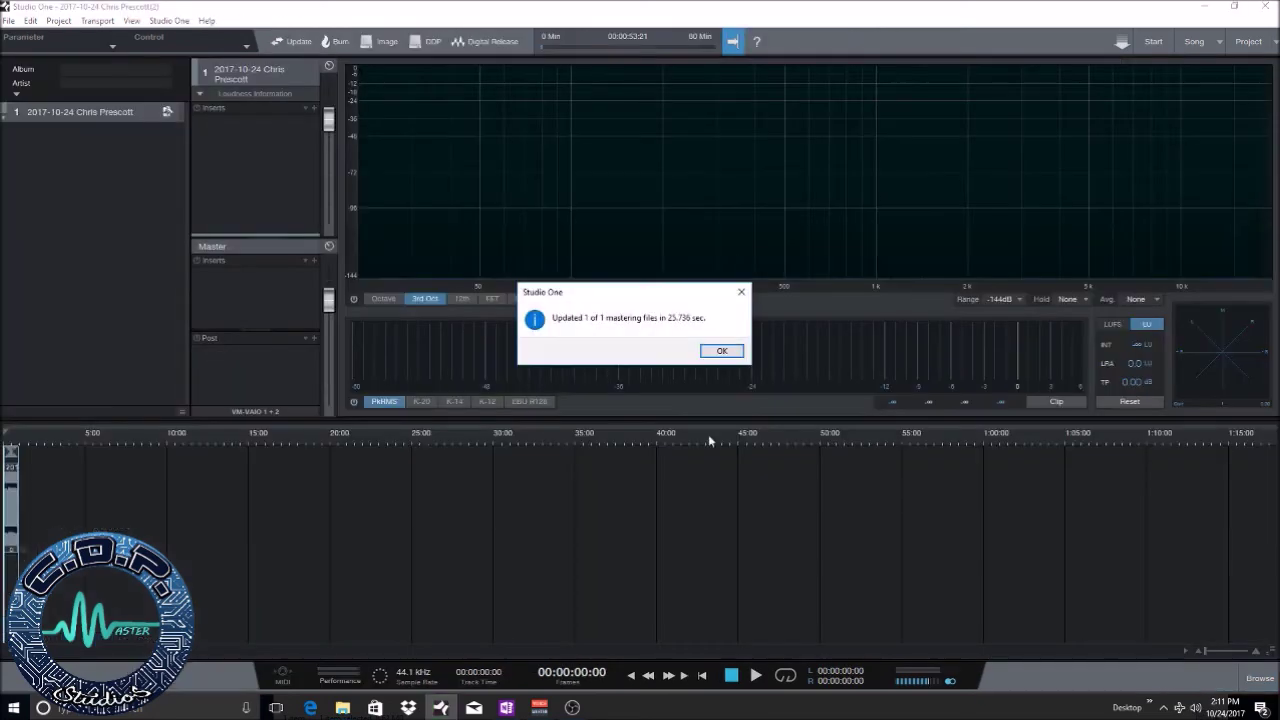
left_click(721, 350)
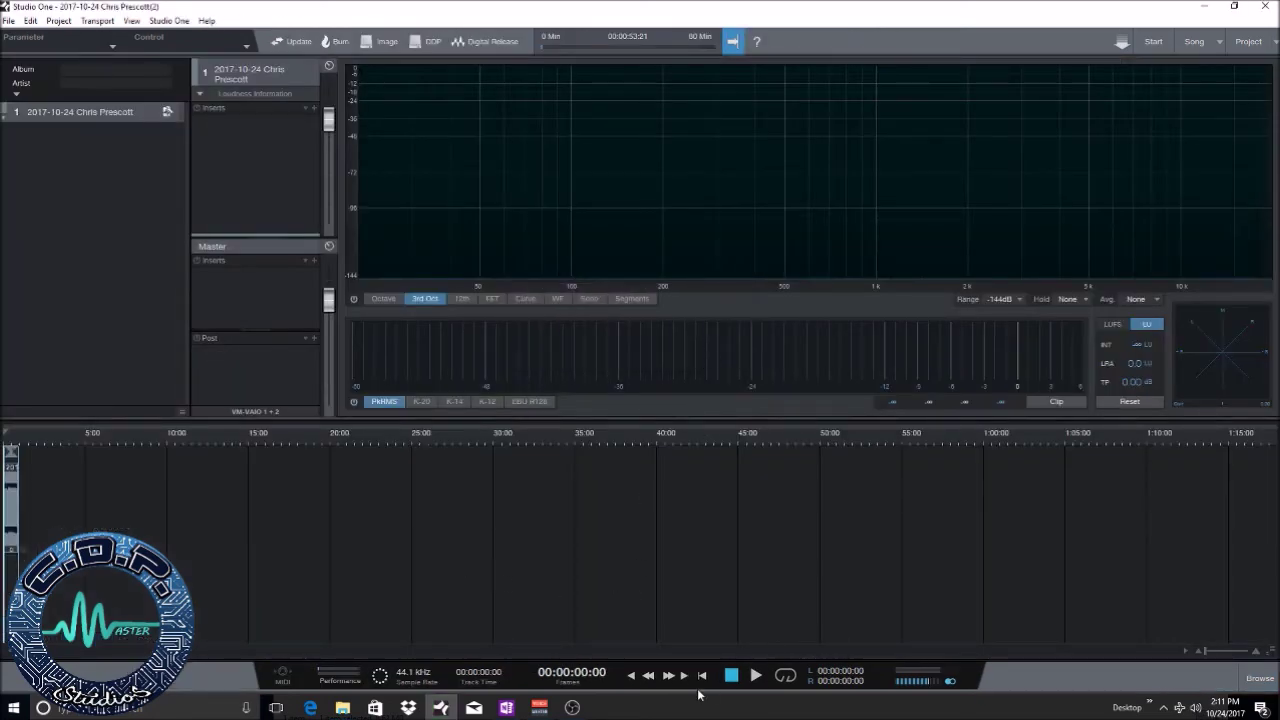
- Play the mastered song in the new project for about 5 seconds, then stop playback
left_click(755, 679)
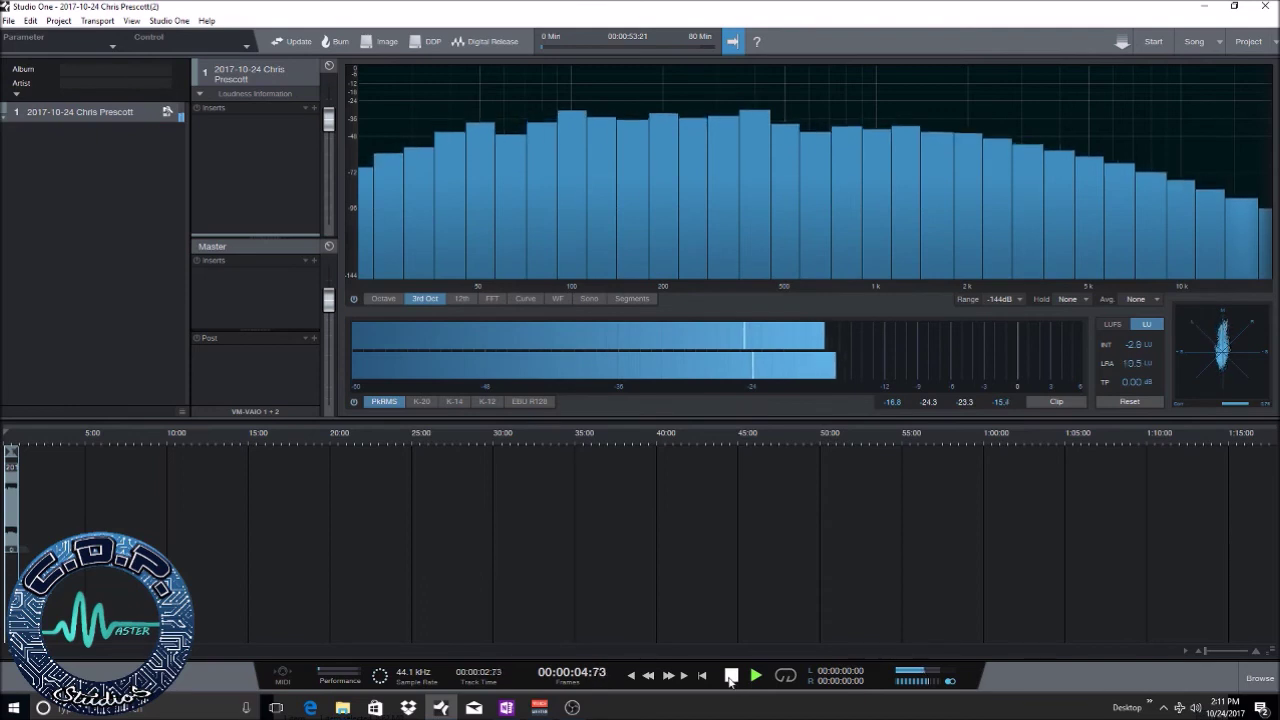
left_click(731, 677)
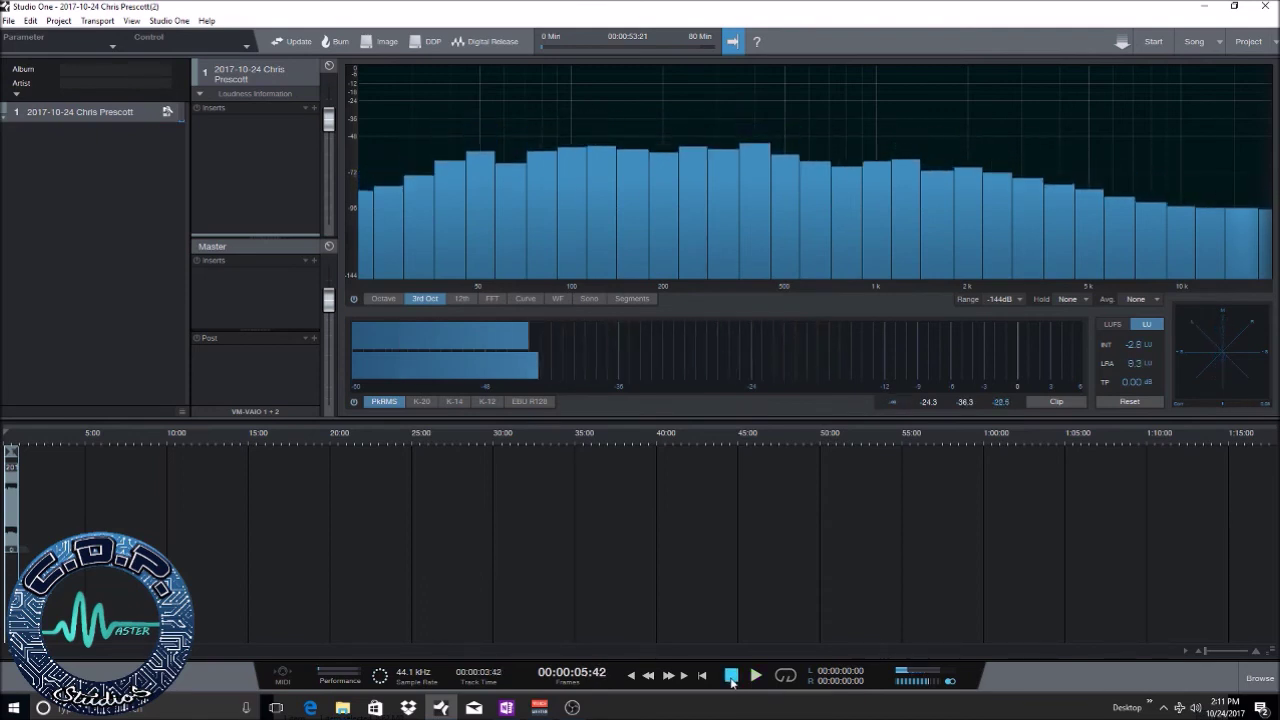